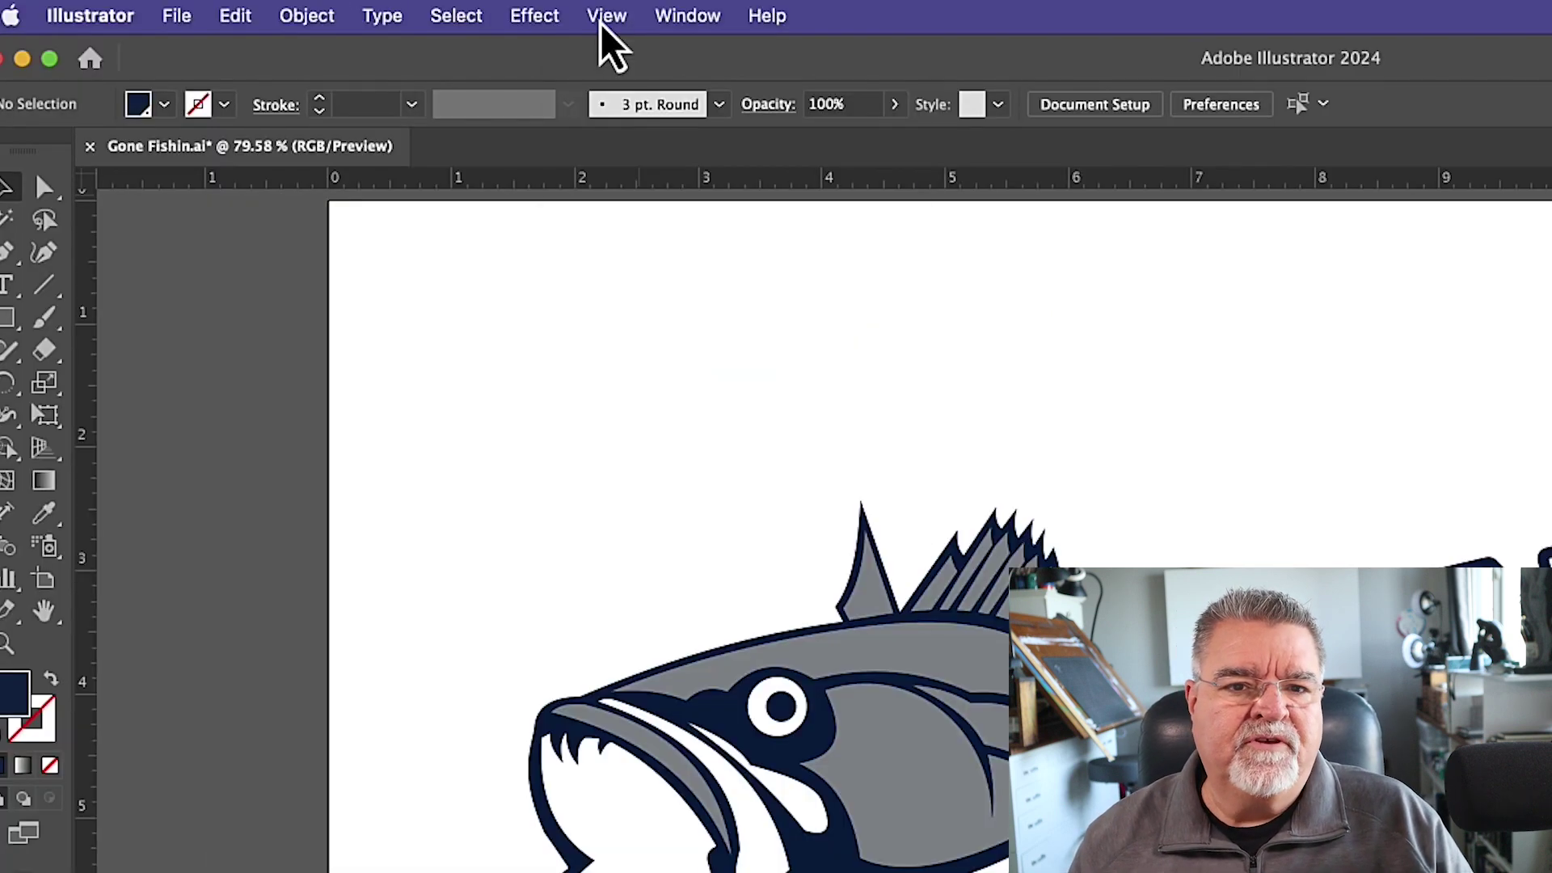
Switch the Gone Fishin' artwork to Outline view and pick the Direct Selection tool.
left_click(372, 13)
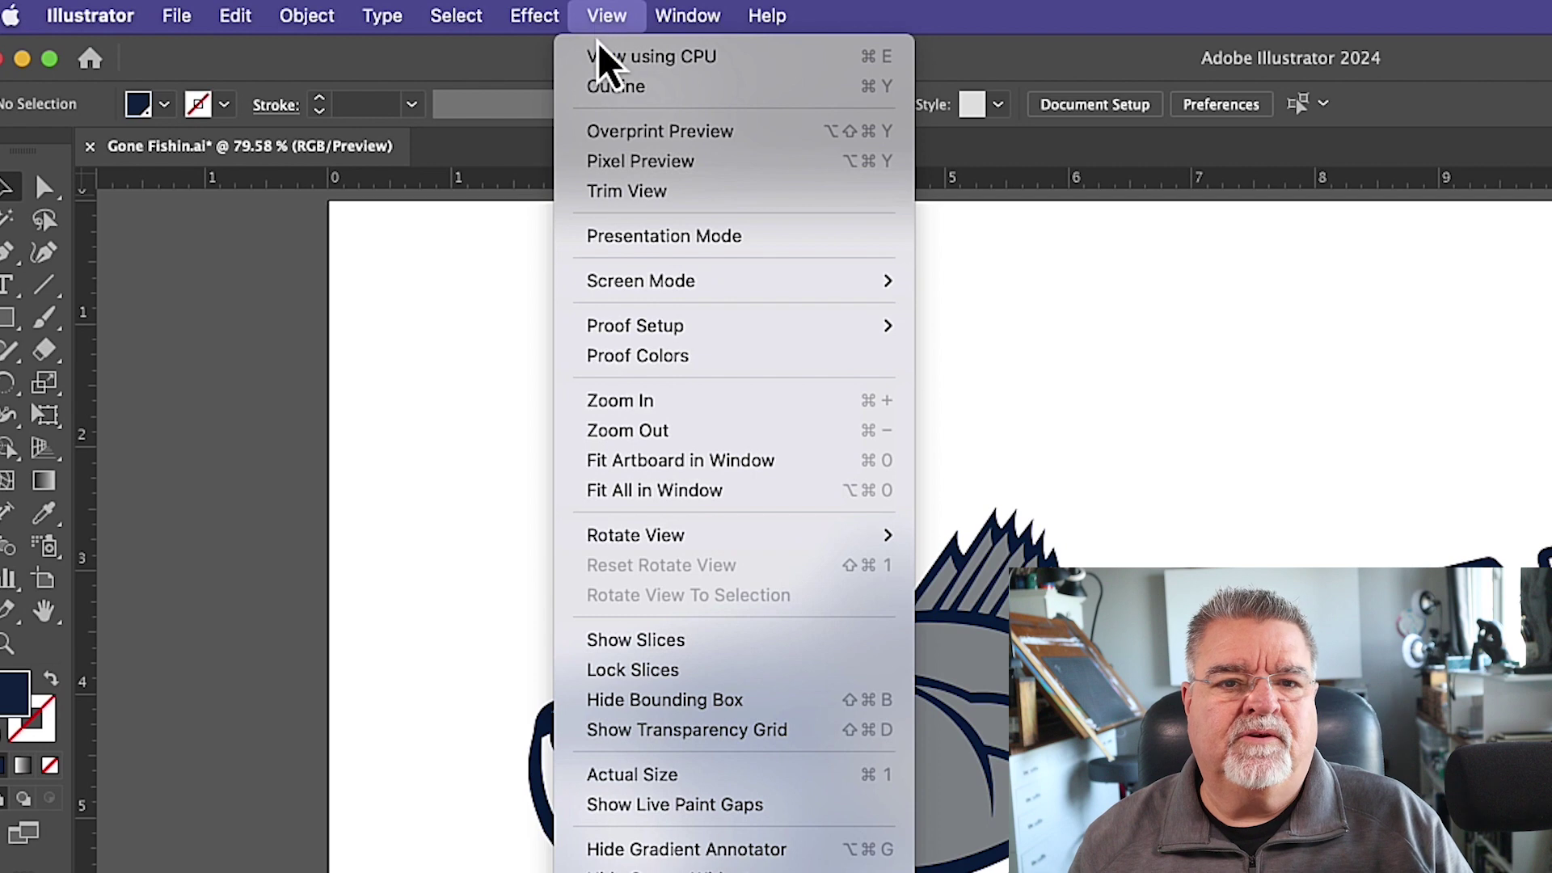
left_click(599, 97)
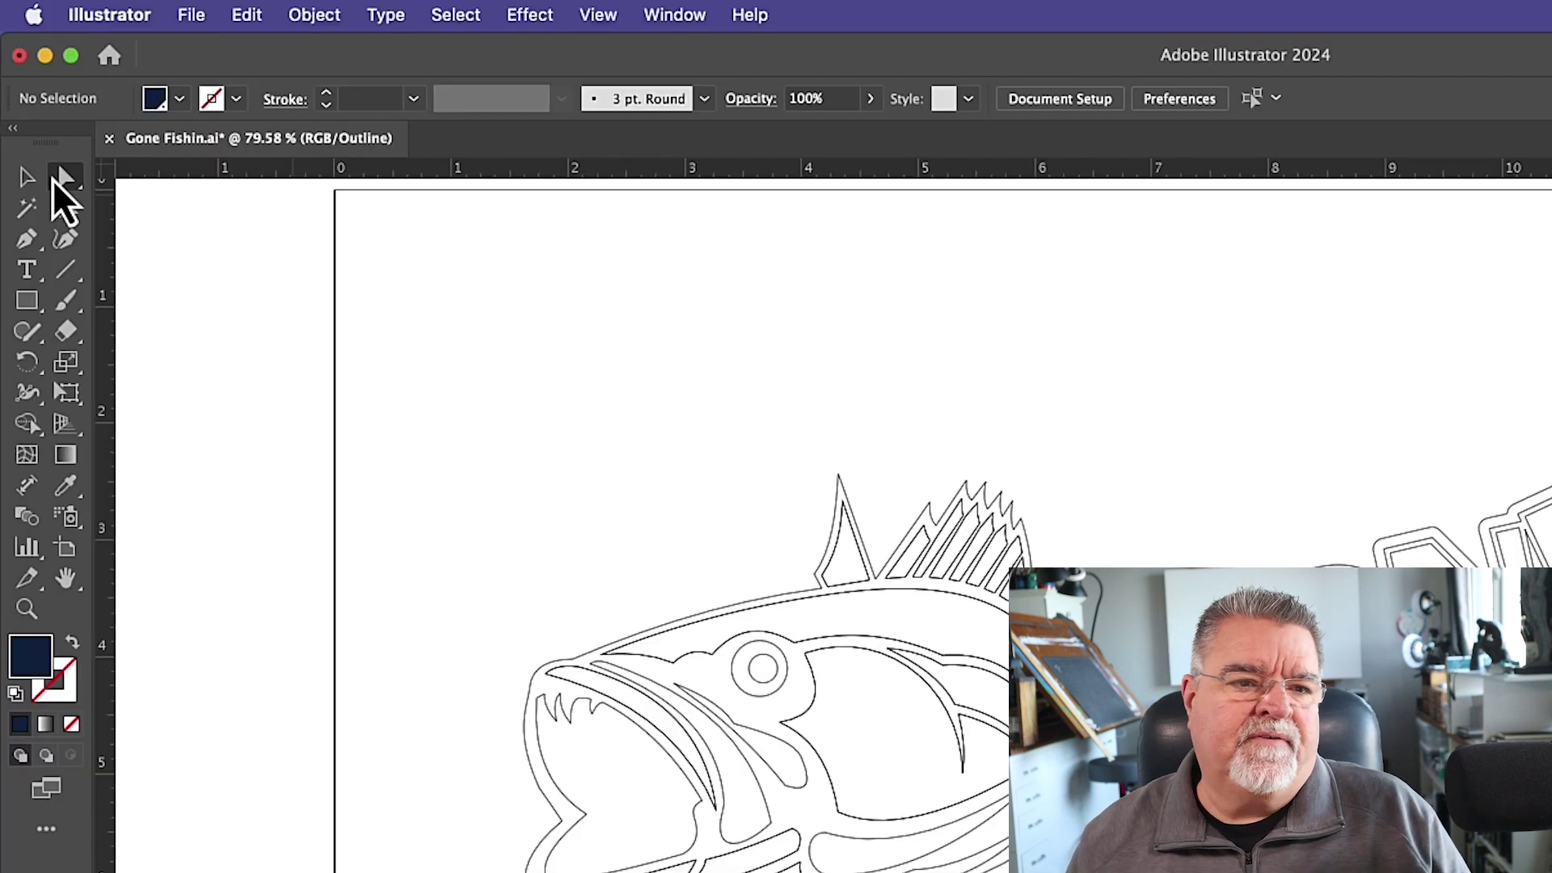
left_click(42, 111)
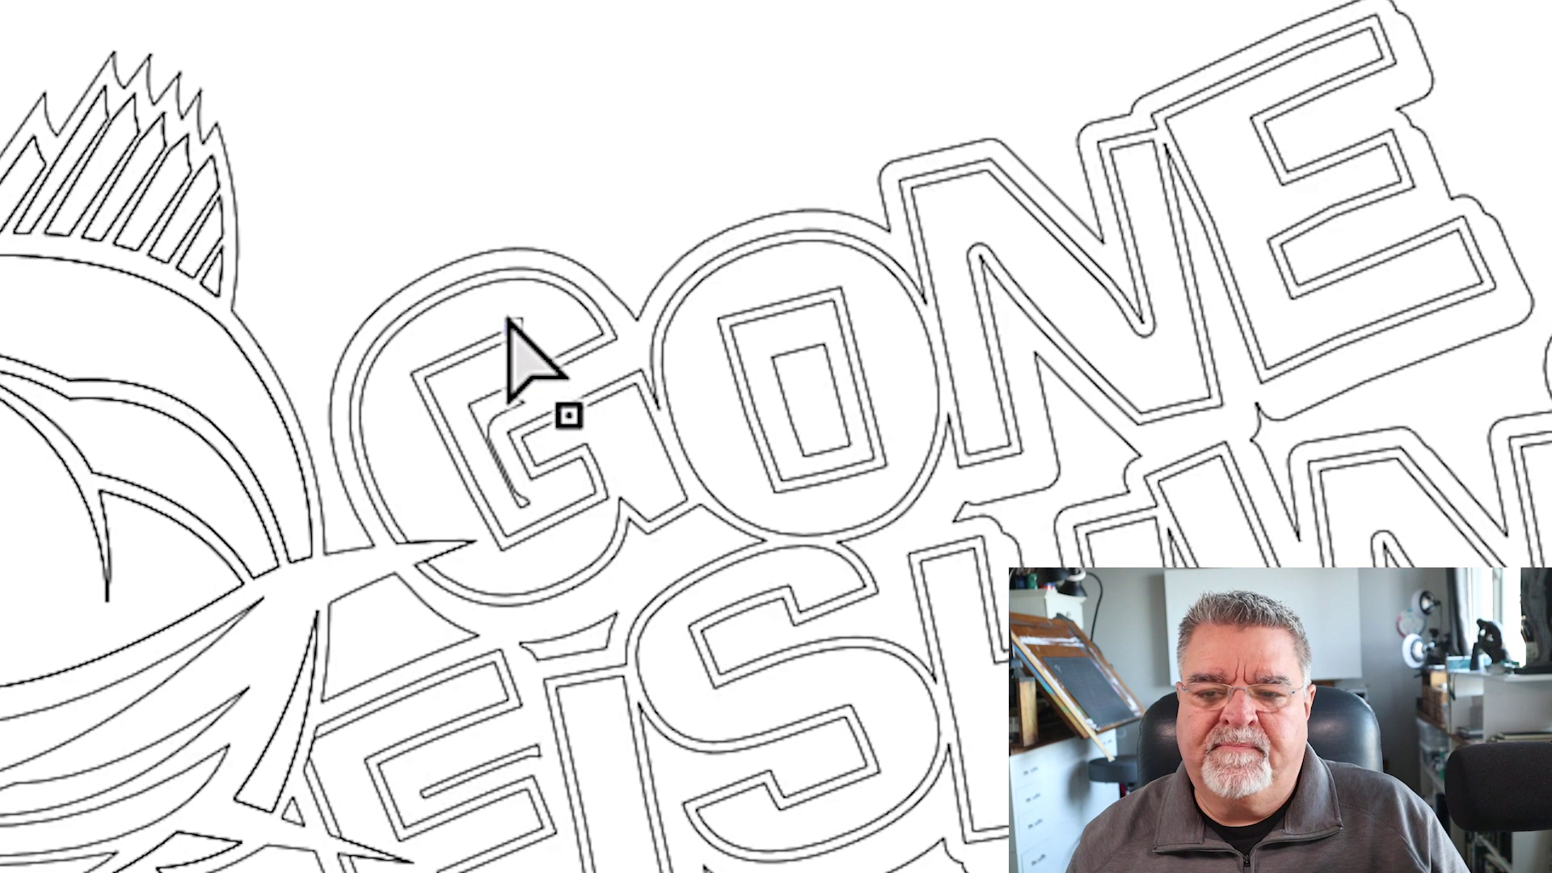
Select the G, the O's inner rectangle, the lettering and the fish's back outline to show anchors, then deselect.
left_click(482, 301)
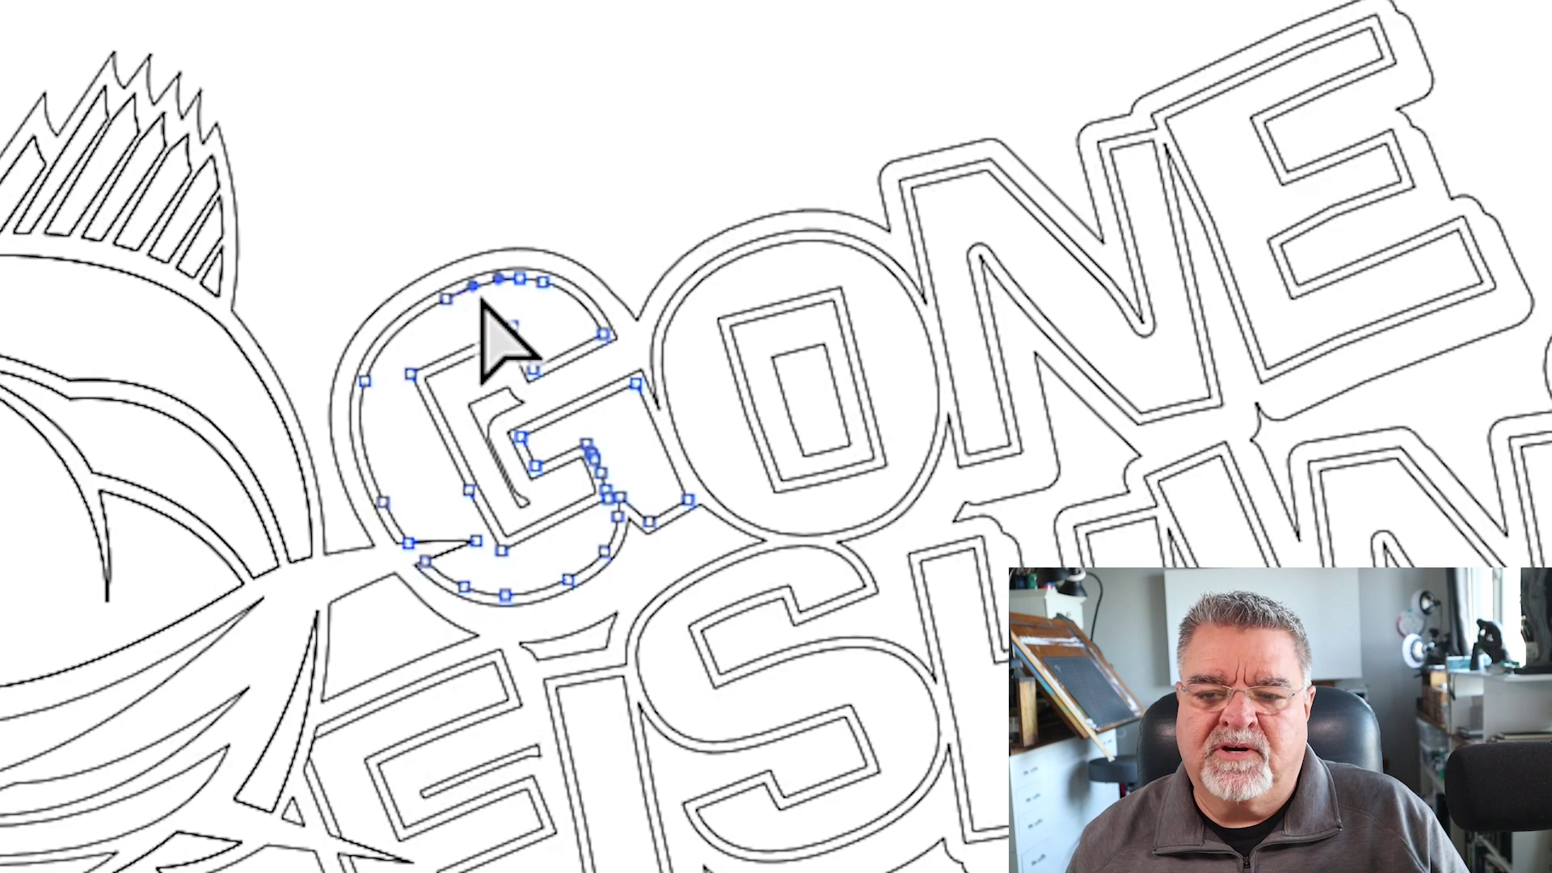
left_click(799, 299)
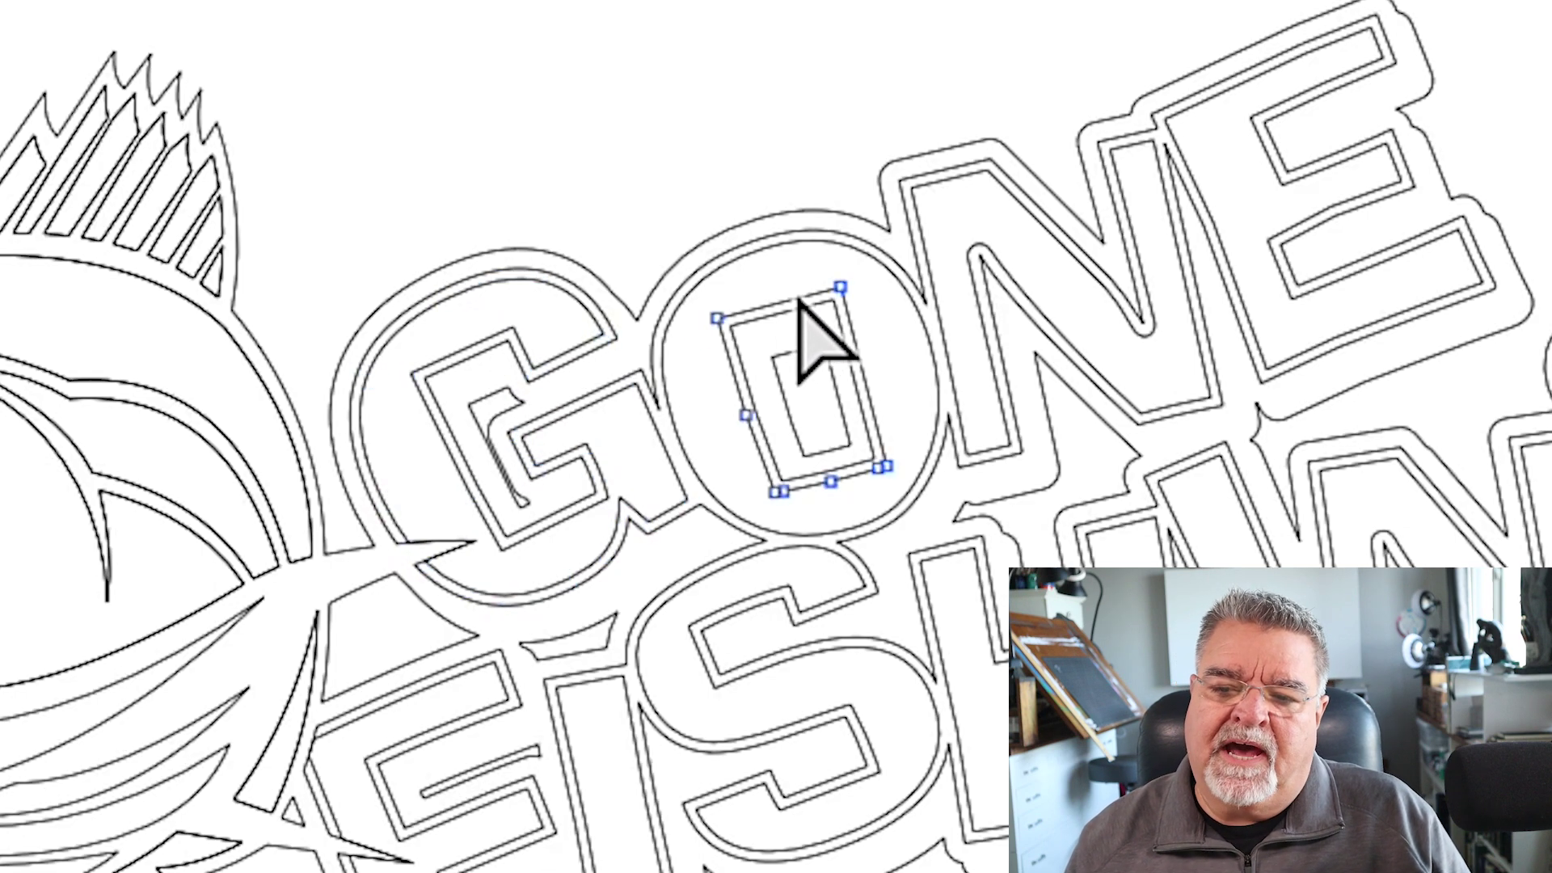
left_click(944, 233)
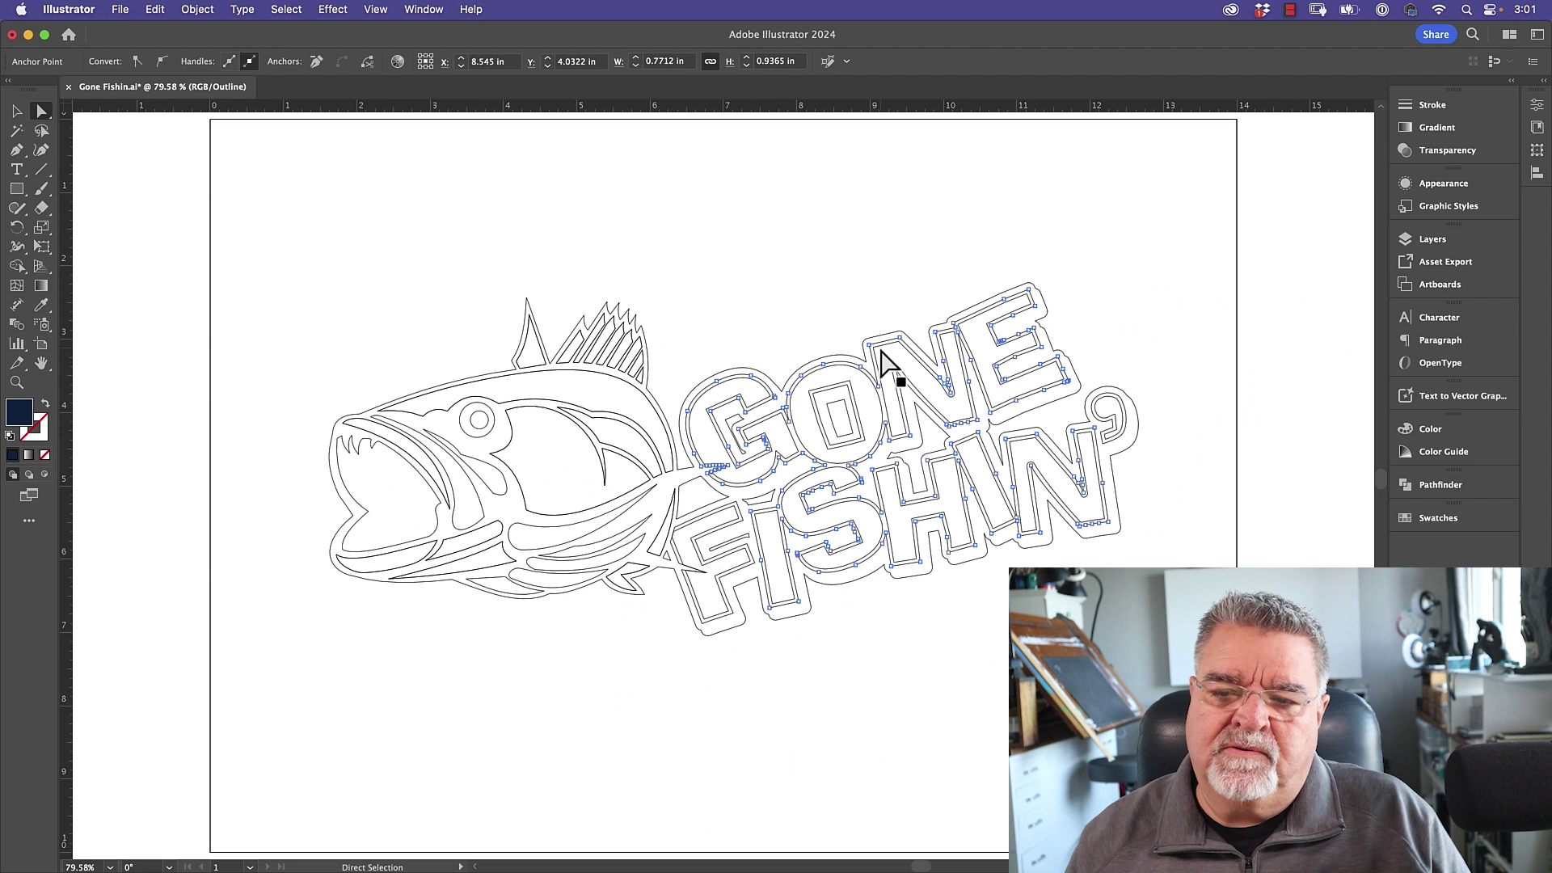
left_click(493, 378)
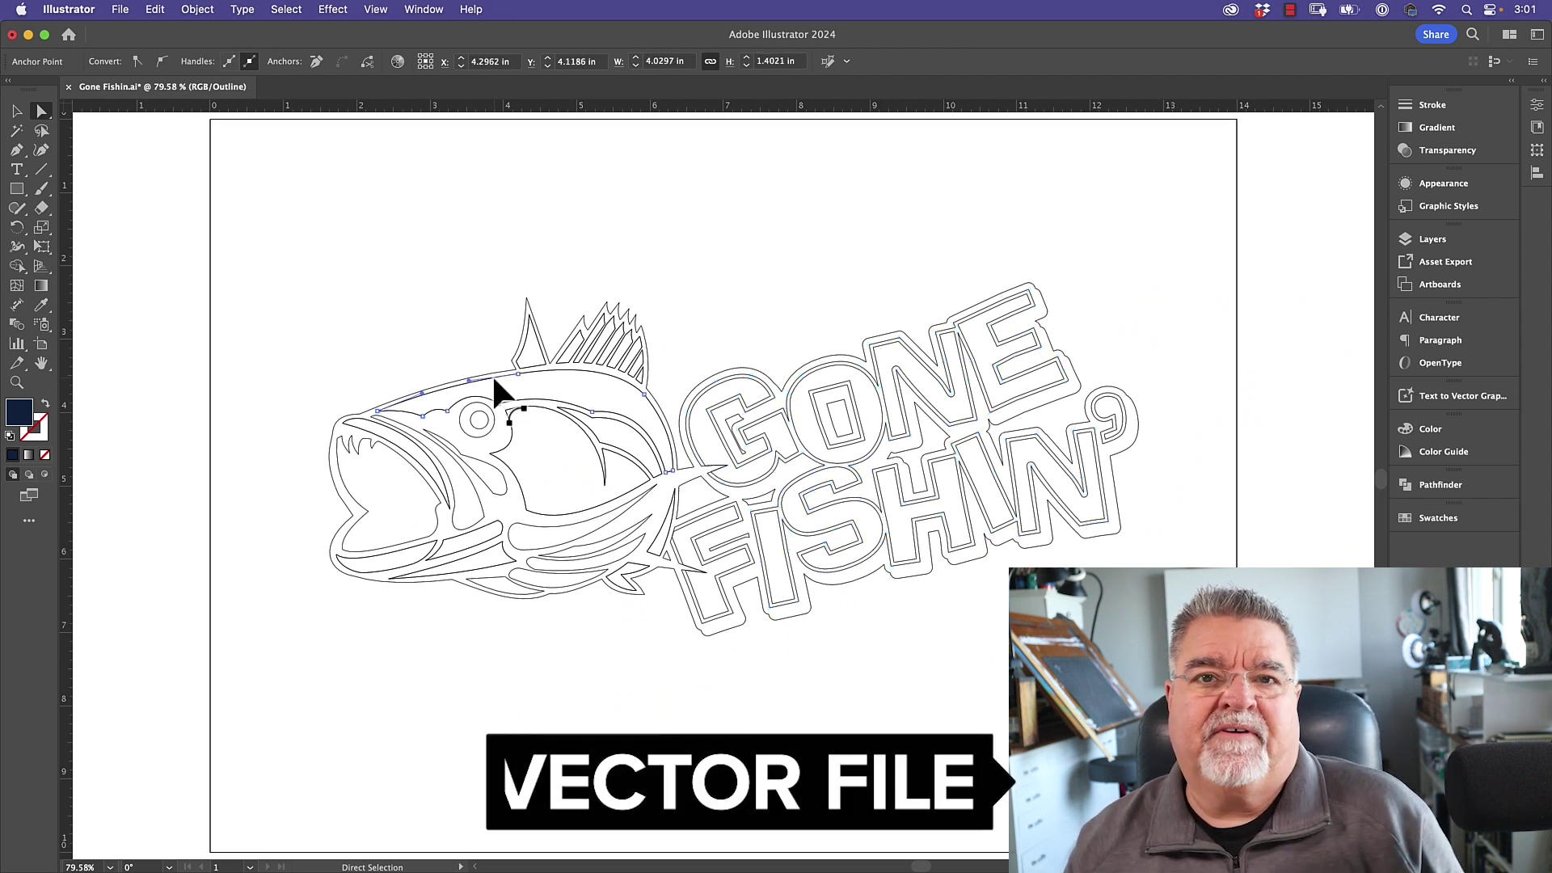
left_click(468, 314)
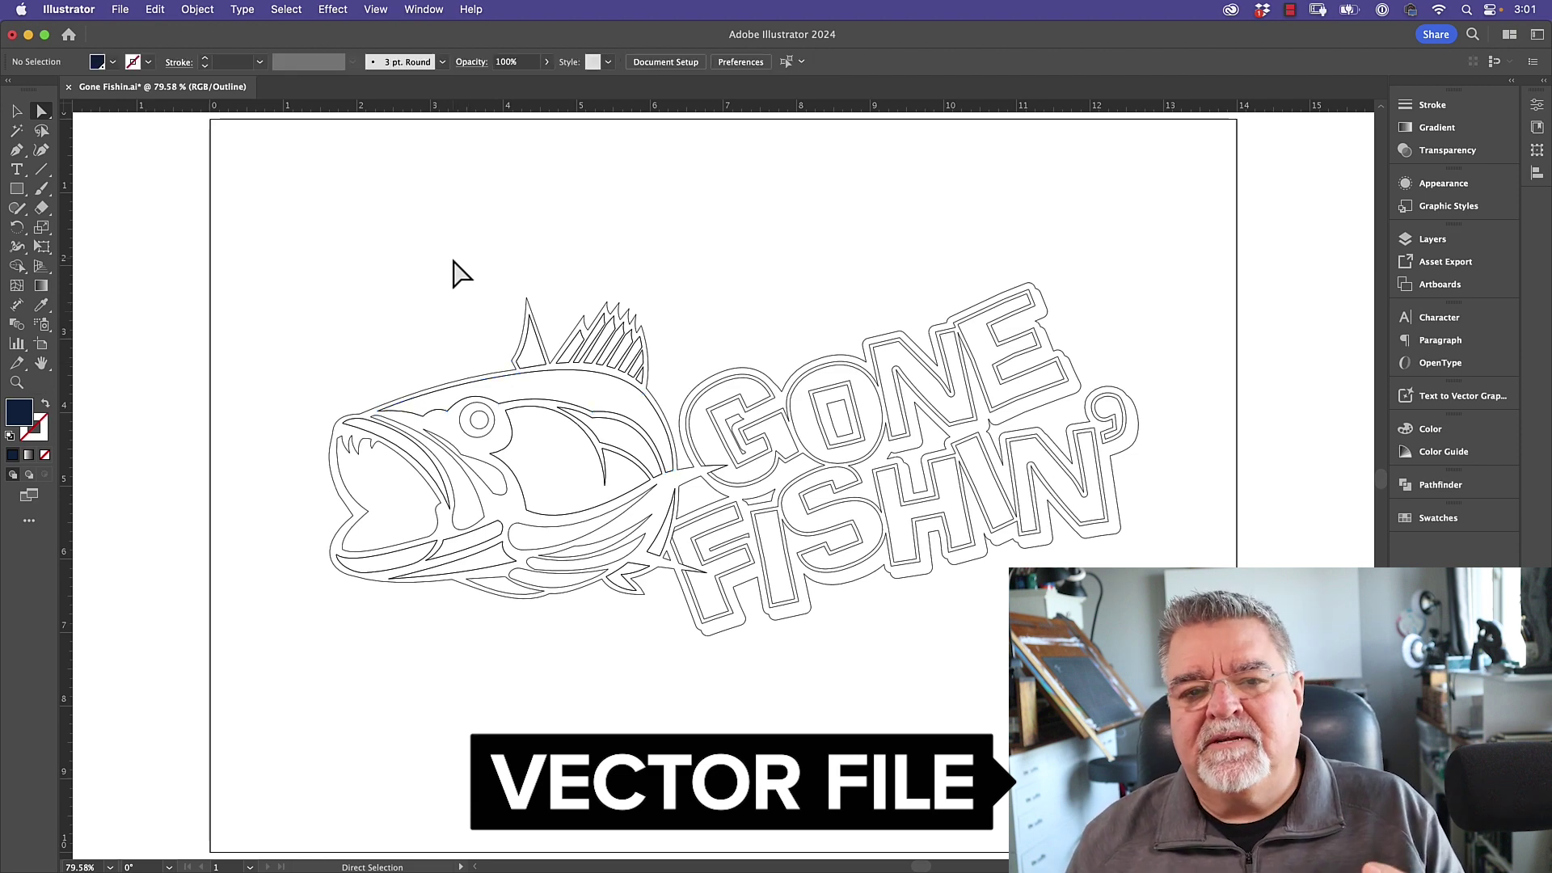
Return to full-colour preview and compare with Gone Fishin.png in Photoshop before coming back.
key("super+y")
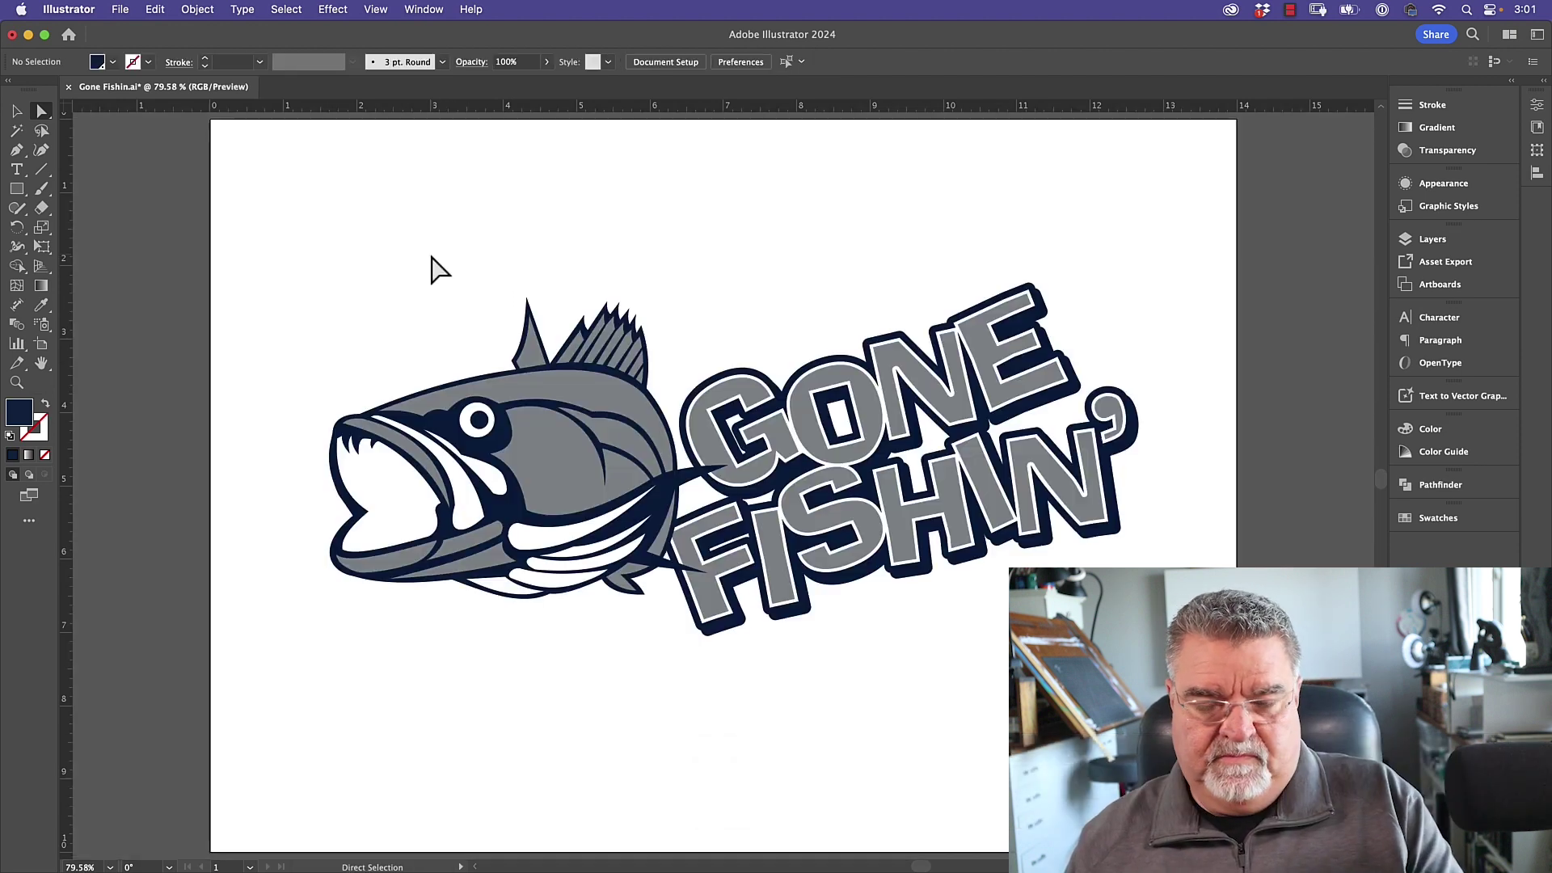
key("super+Tab")
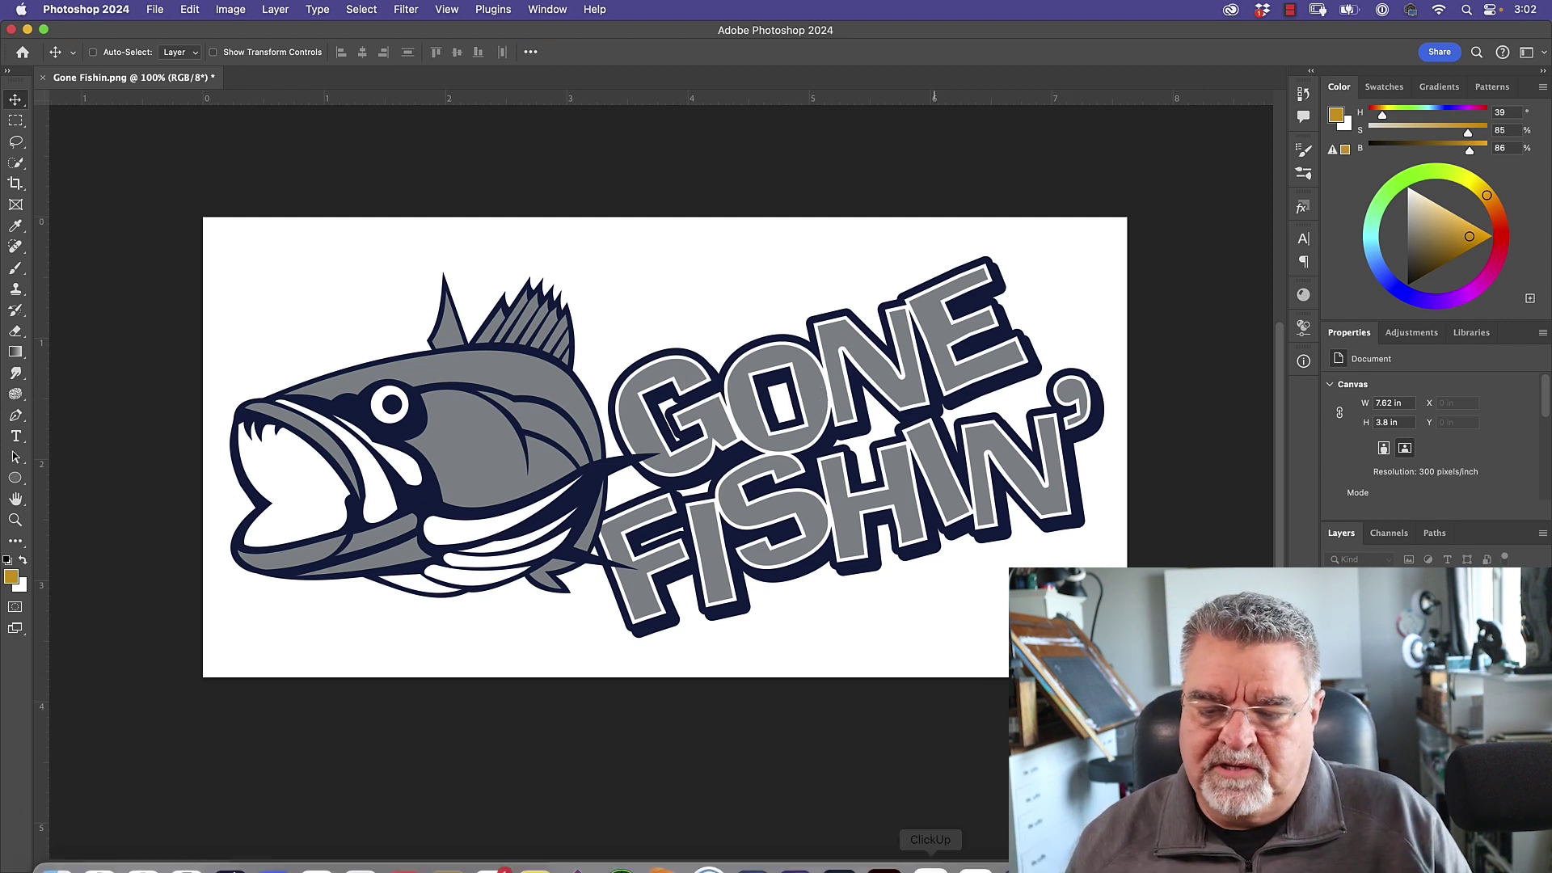
left_click(885, 844)
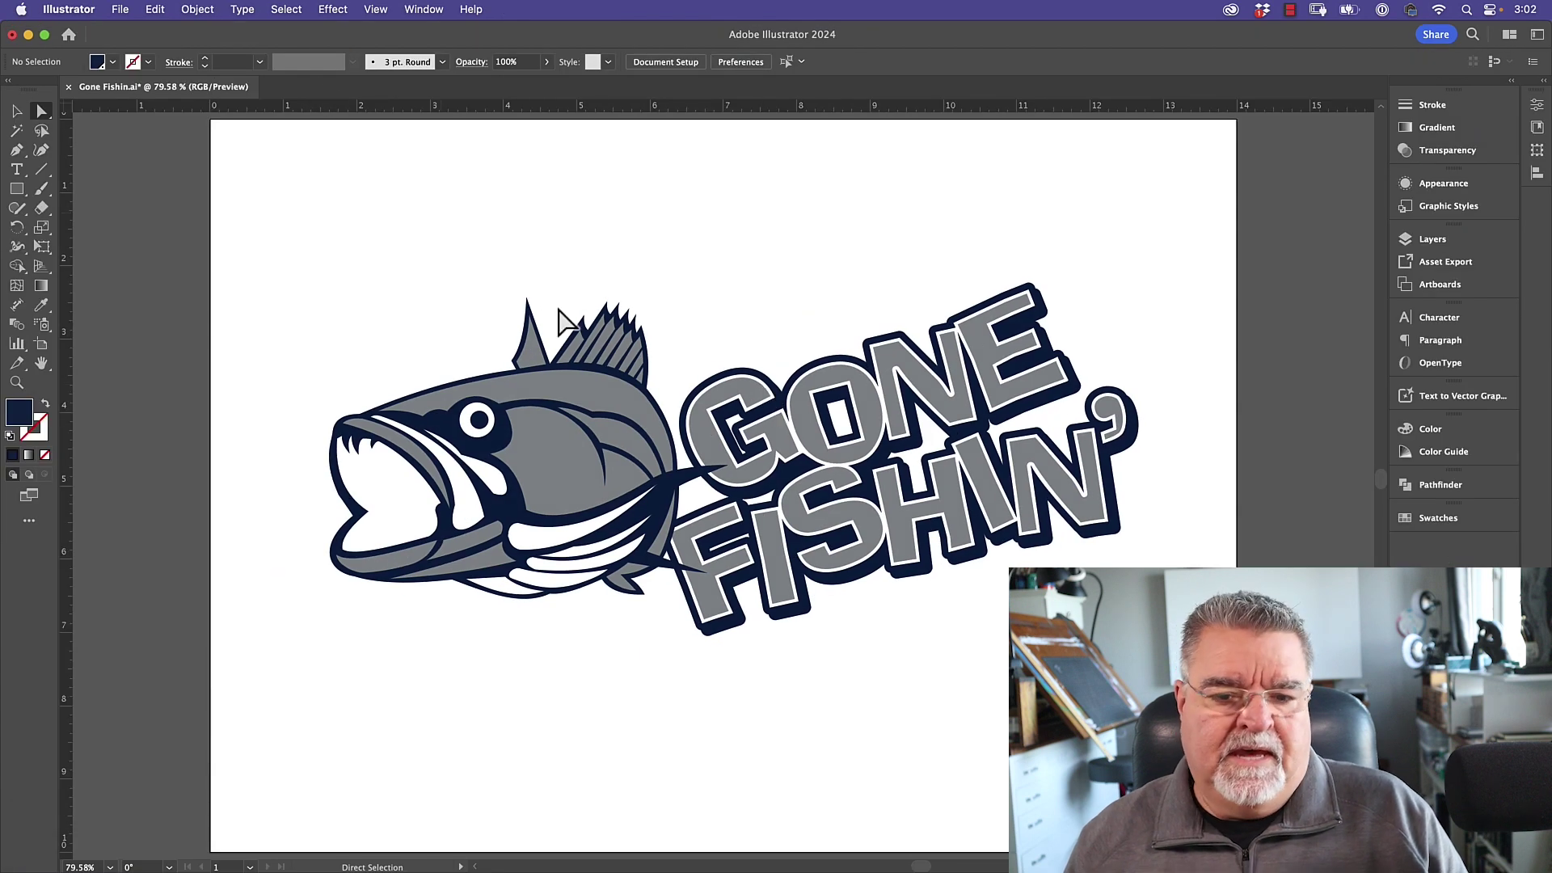
Marquee-select the whole logo with the Selection tool and move it up the artboard.
left_click(17, 111)
left_click_drag(265, 235, 1229, 700)
left_click_drag(797, 582, 796, 403)
Place Gone Fishin.png from the folder onto the artboard with File > Place.
left_click(180, 274)
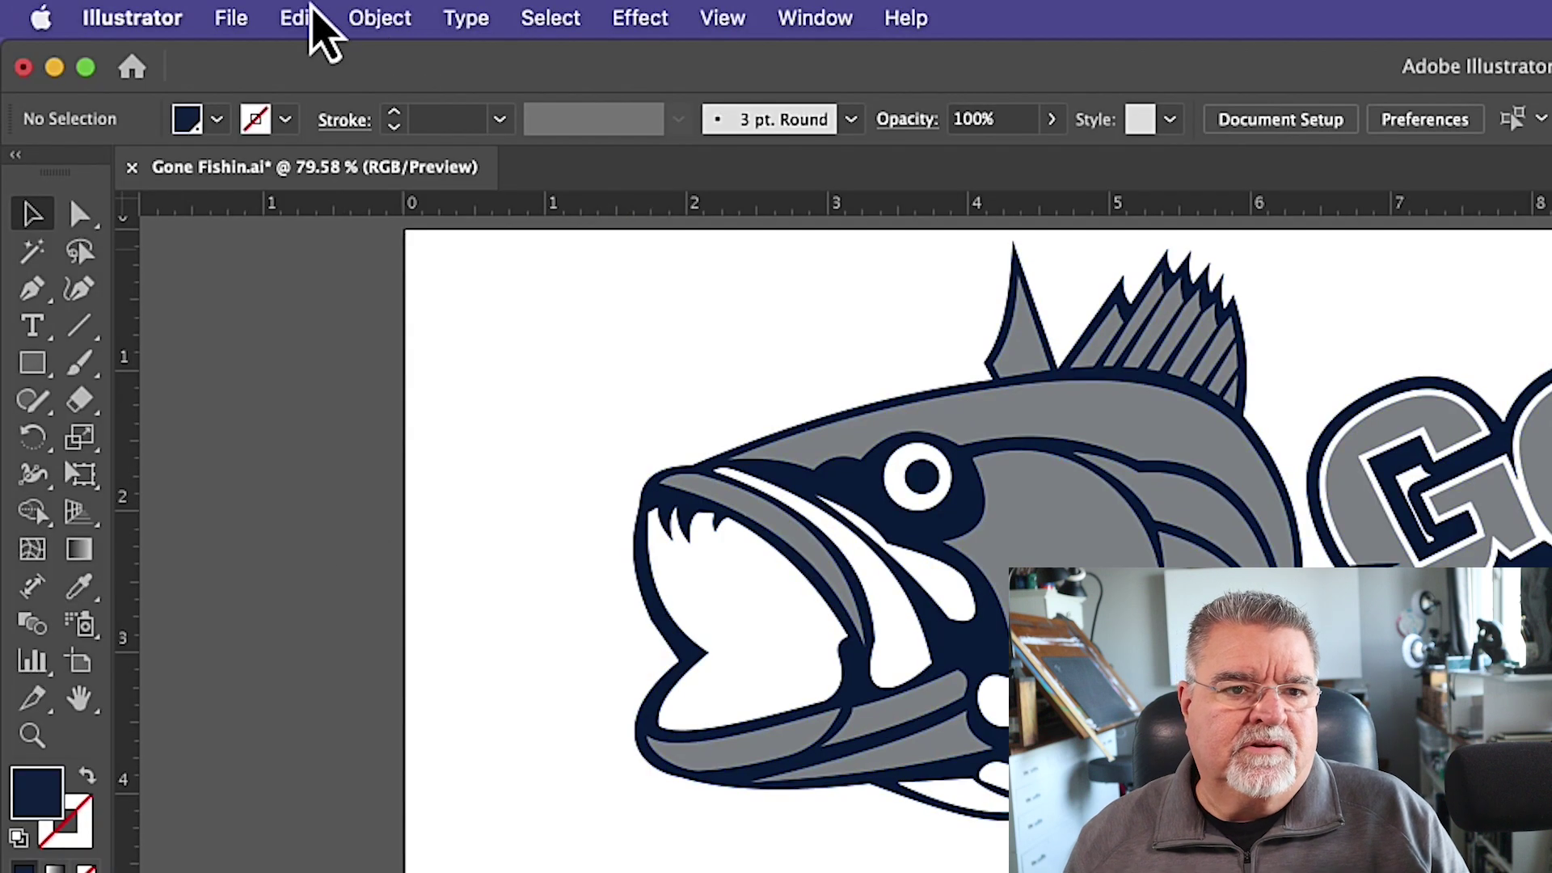
left_click(231, 18)
left_click(226, 594)
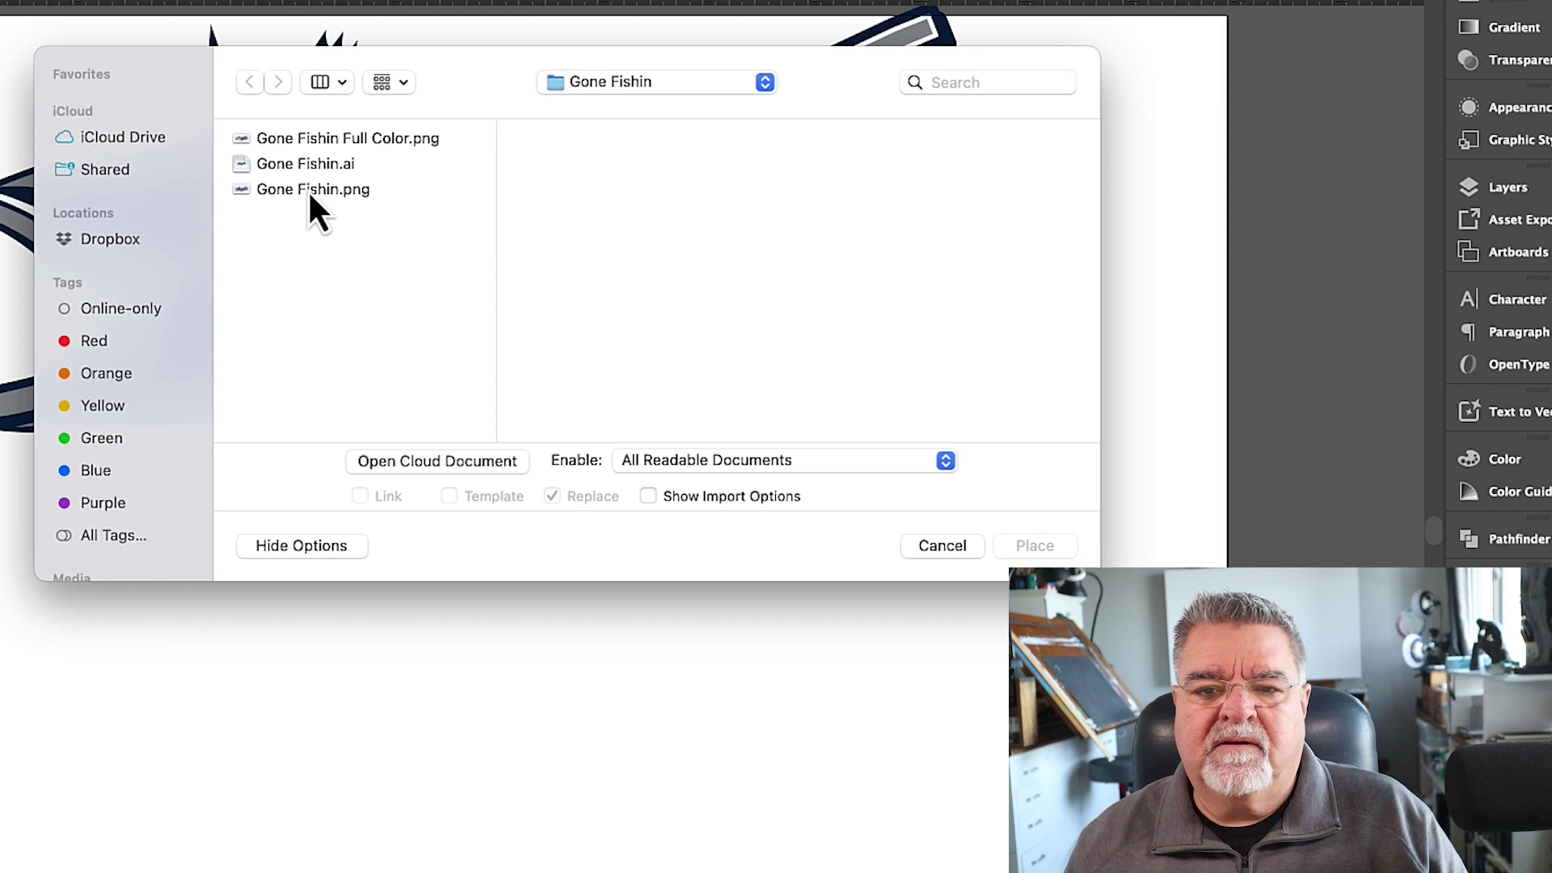
left_click(307, 189)
left_click(1047, 549)
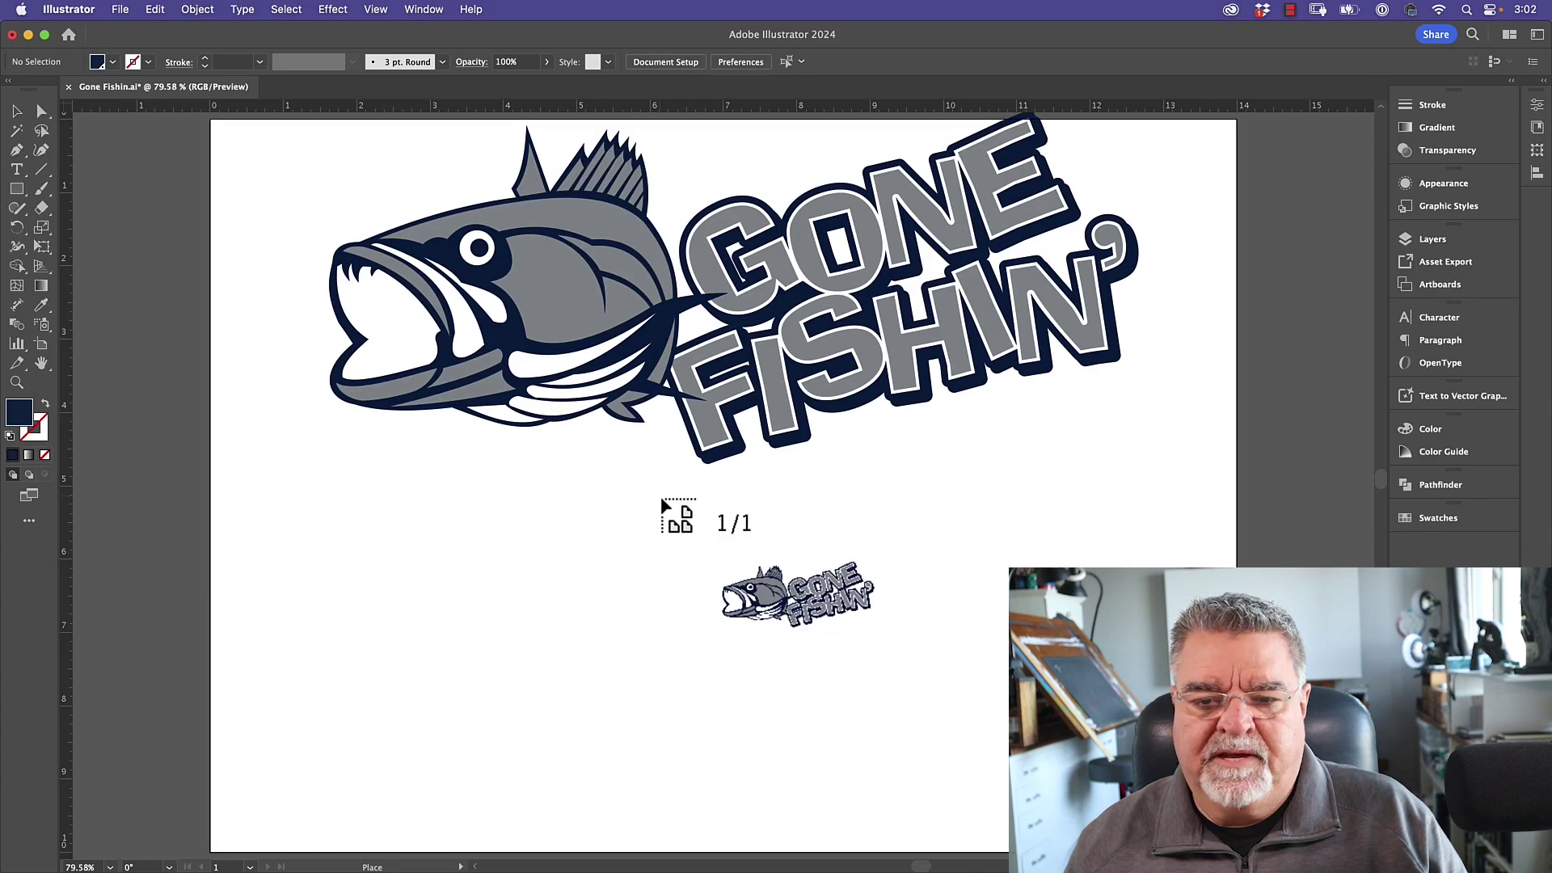
left_click(320, 485)
Resize the placed image to roughly logo size, then move it below the vector logo.
left_click_drag(321, 485, 541, 659)
key("super+z")
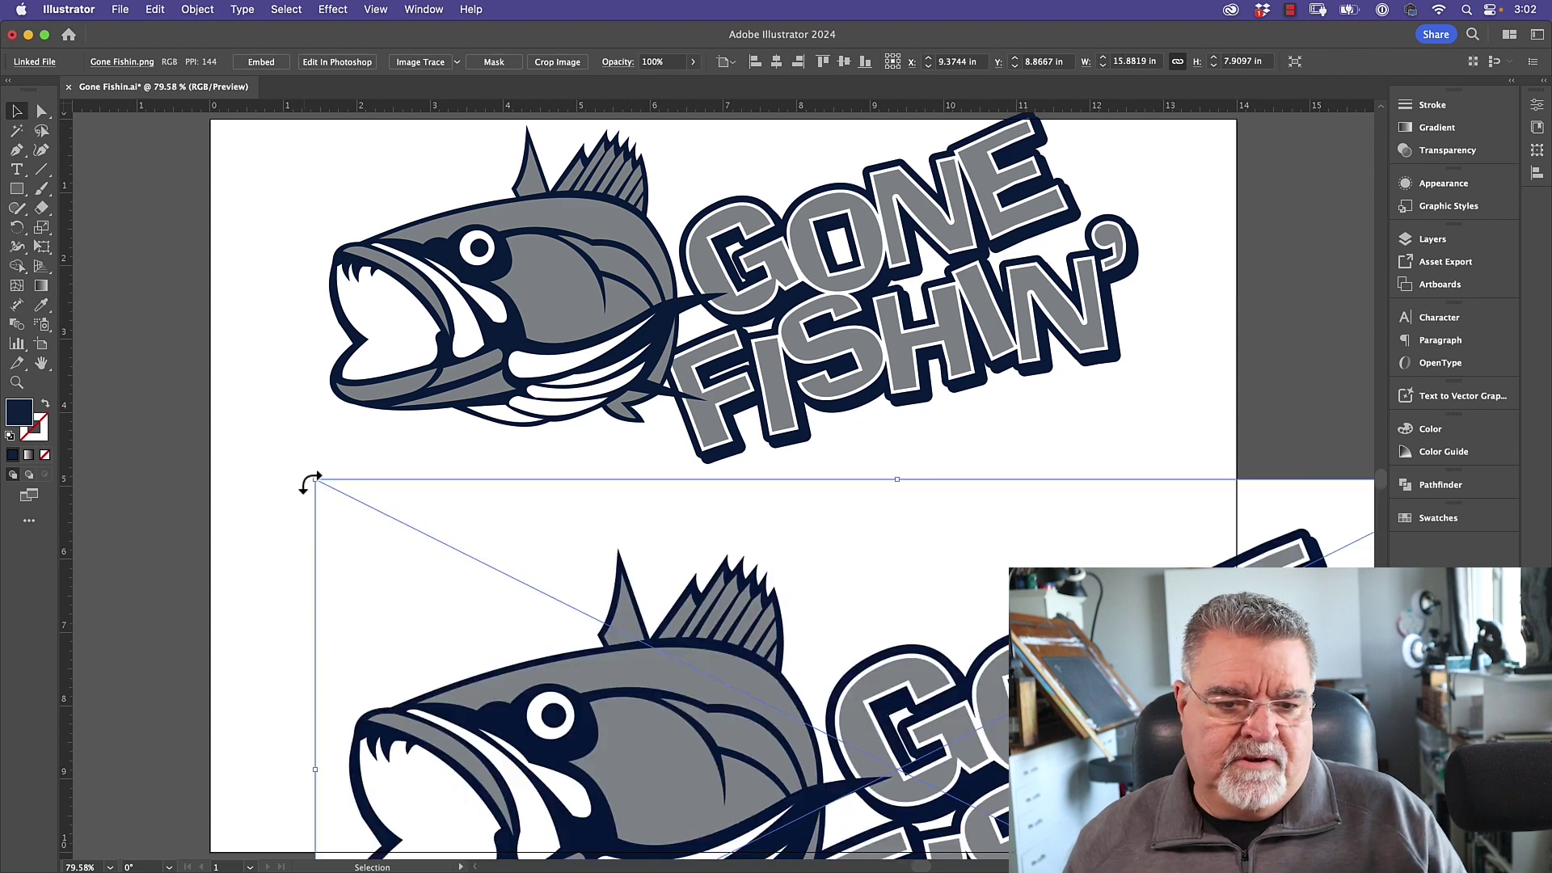
left_click_drag(315, 480, 572, 606)
left_click_drag(973, 773, 739, 647)
left_click(1223, 339)
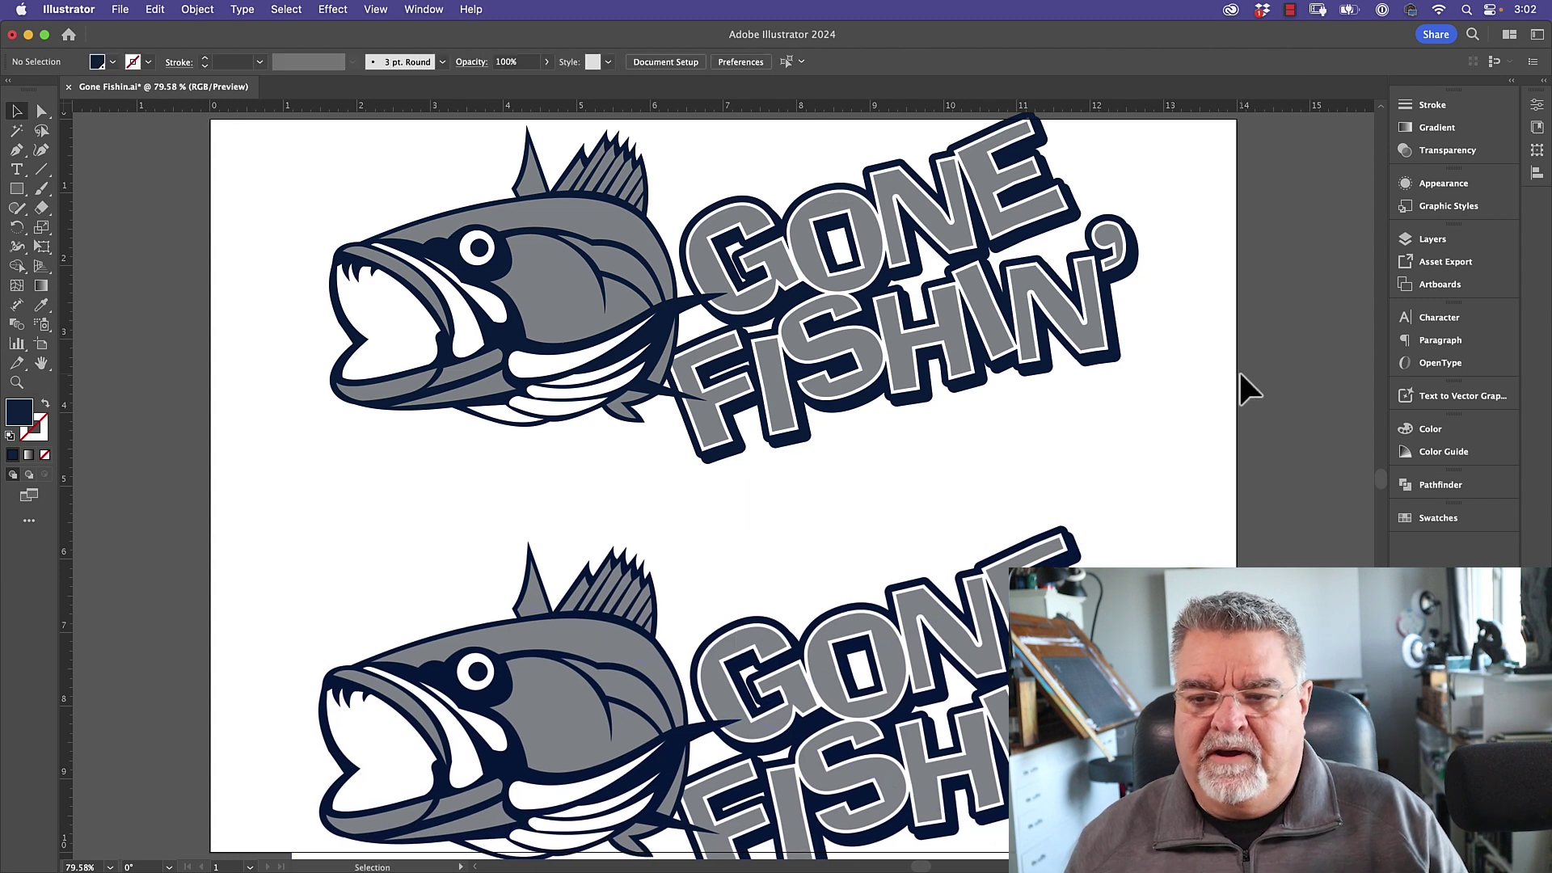
Zoom out to 66.67% and switch the artwork to Outline view.
key("super+minus")
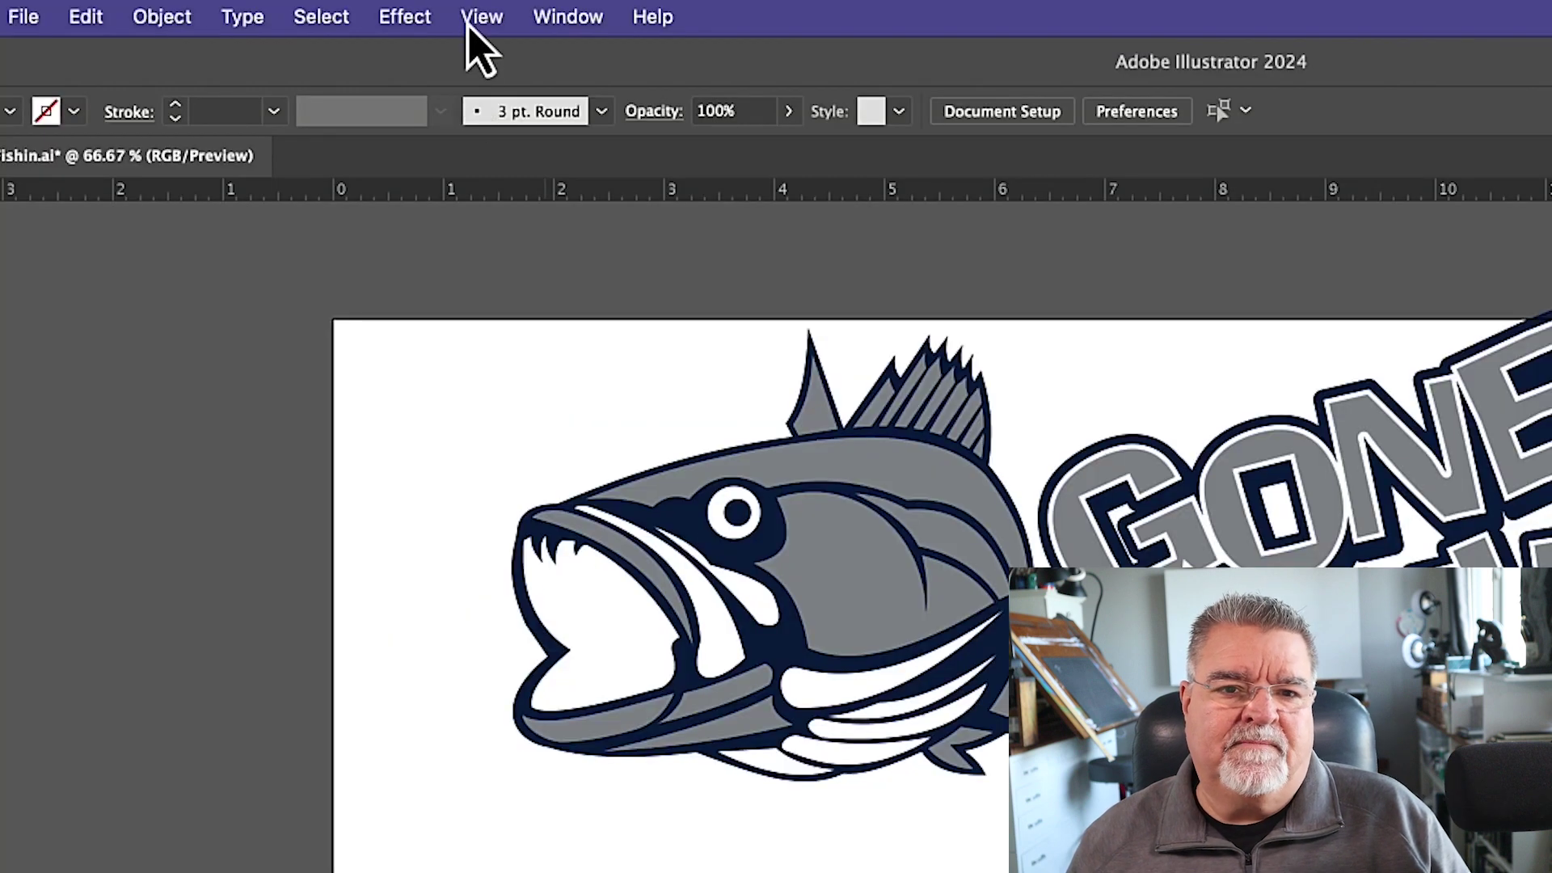
left_click(375, 10)
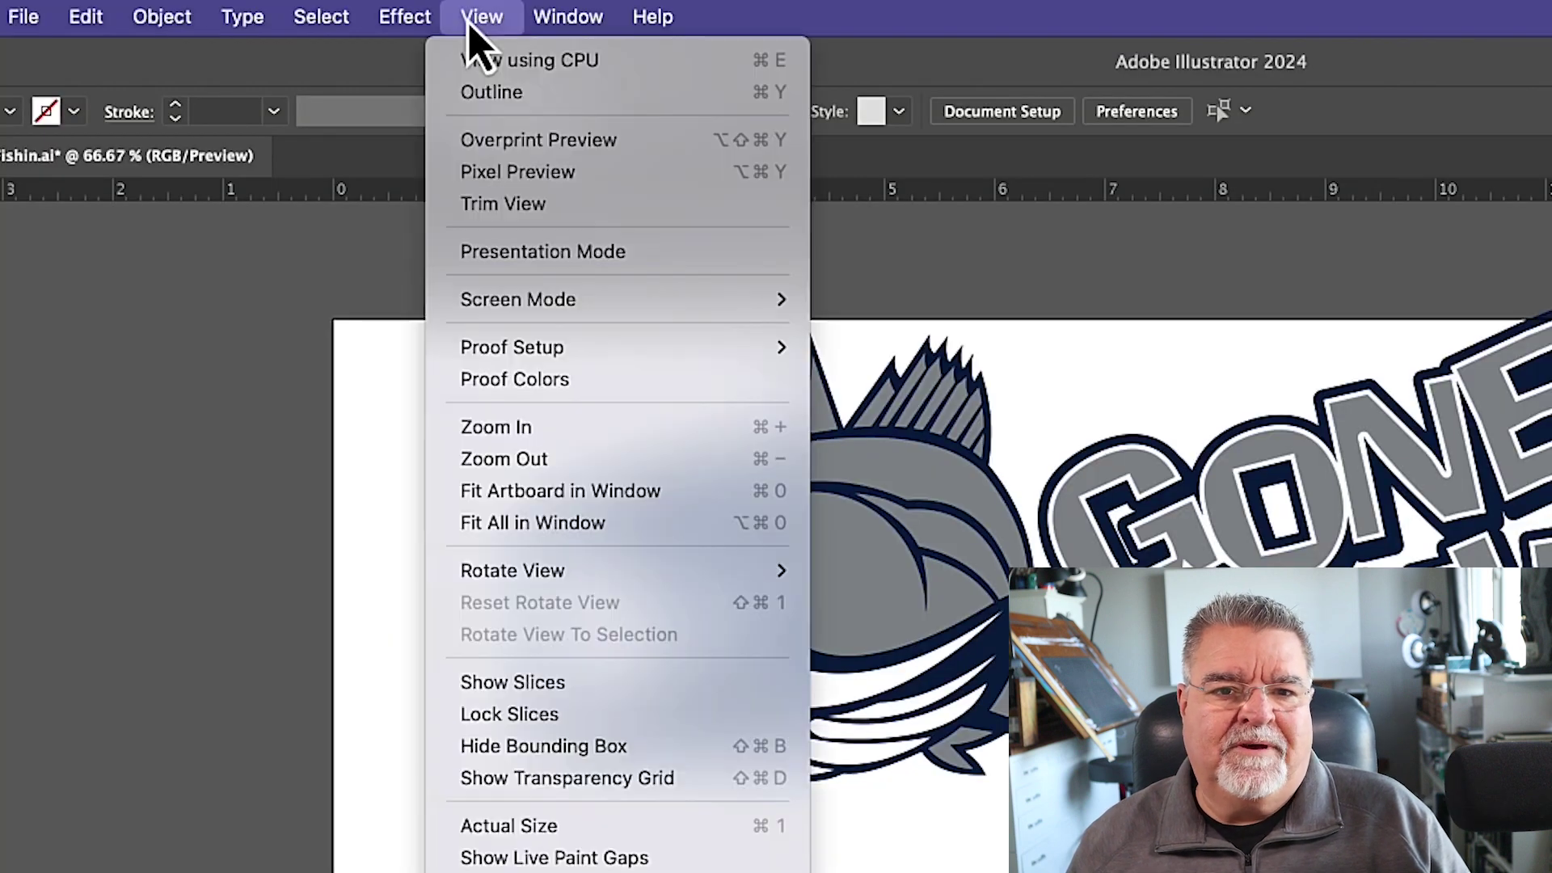
left_click(466, 95)
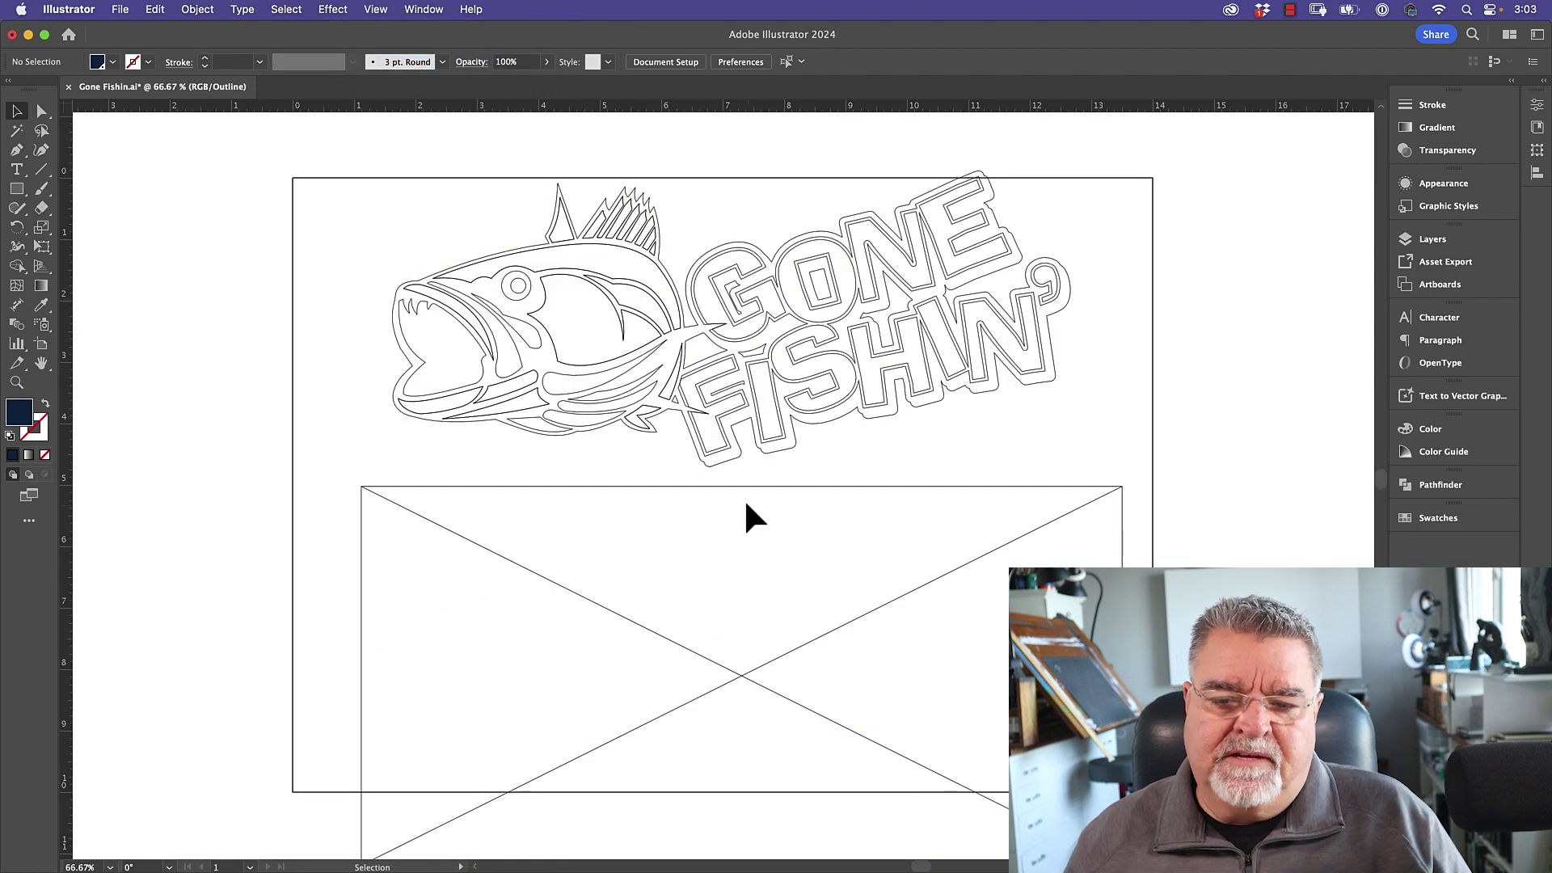
Select the placed image's empty frame, then the vector logo's paths, to compare them, then deselect.
left_click(742, 487)
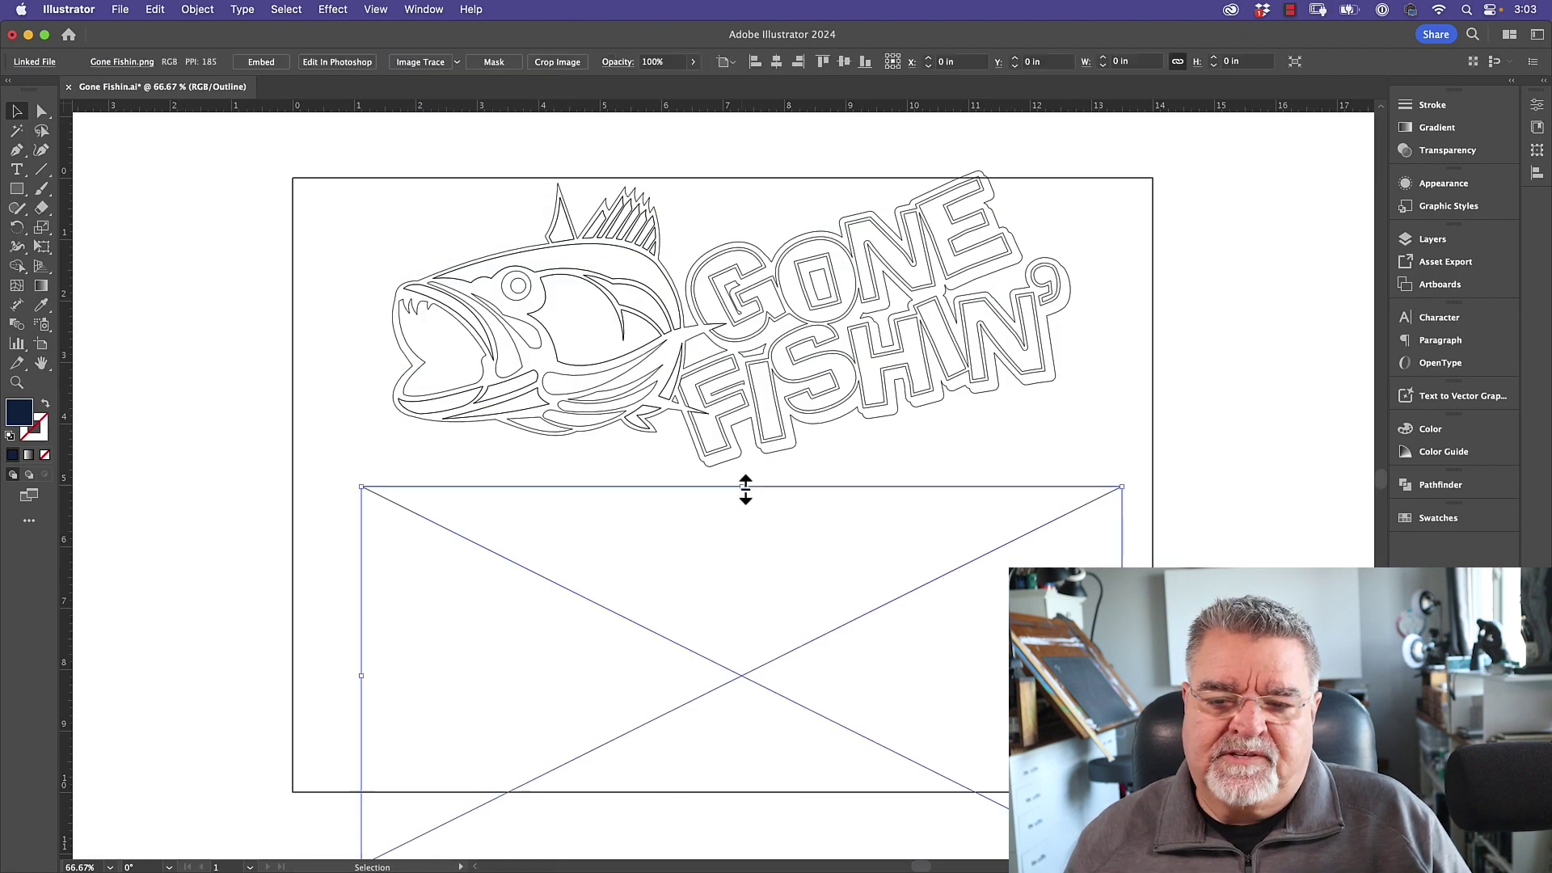
left_click(402, 229)
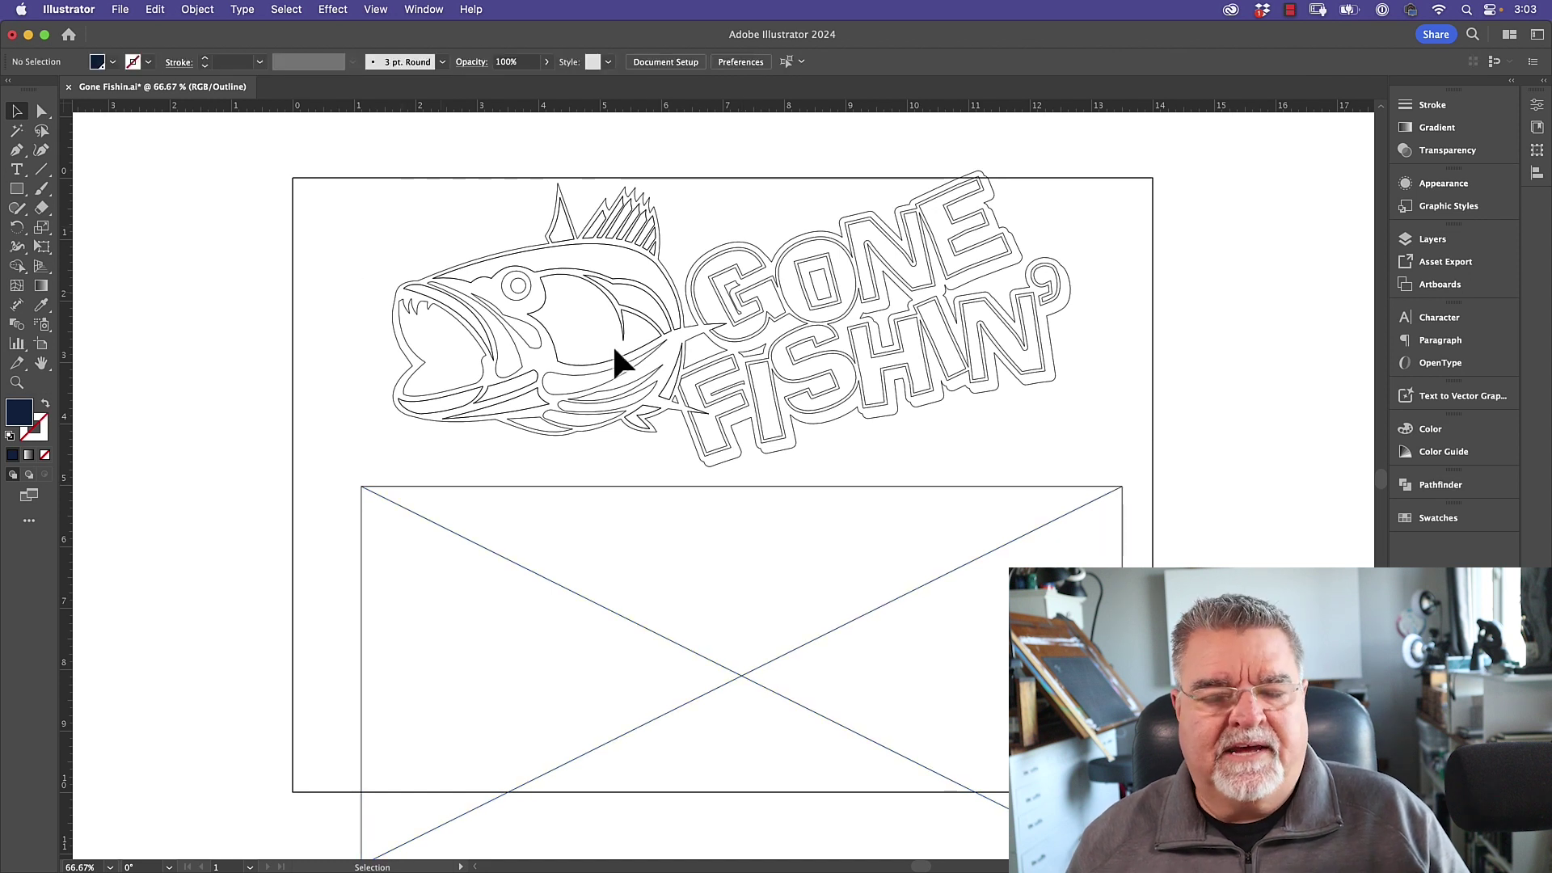
left_click(475, 264)
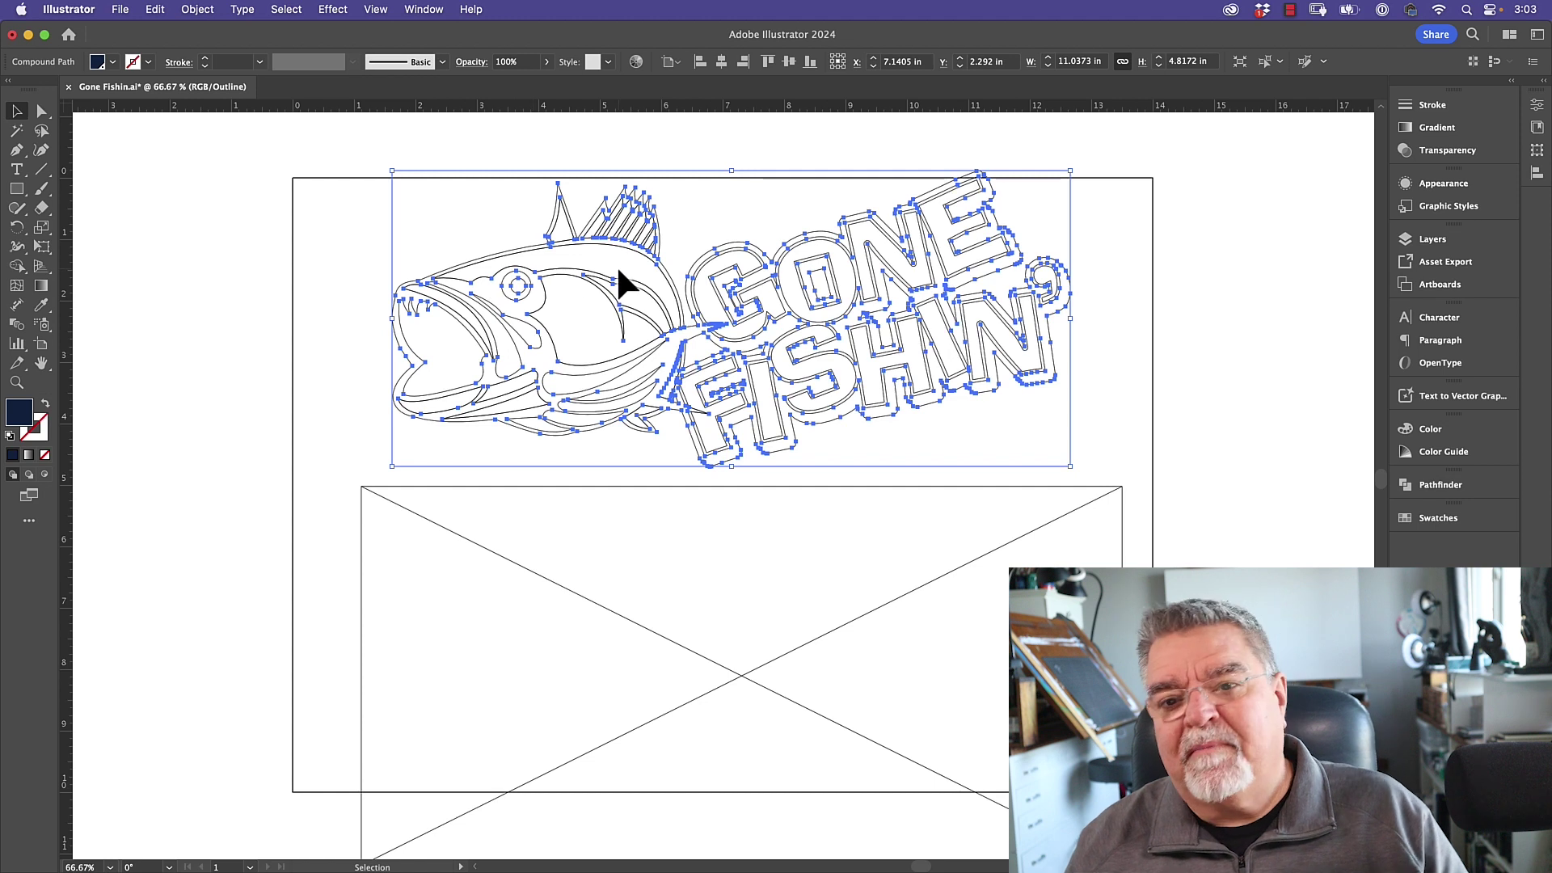
left_click(596, 144)
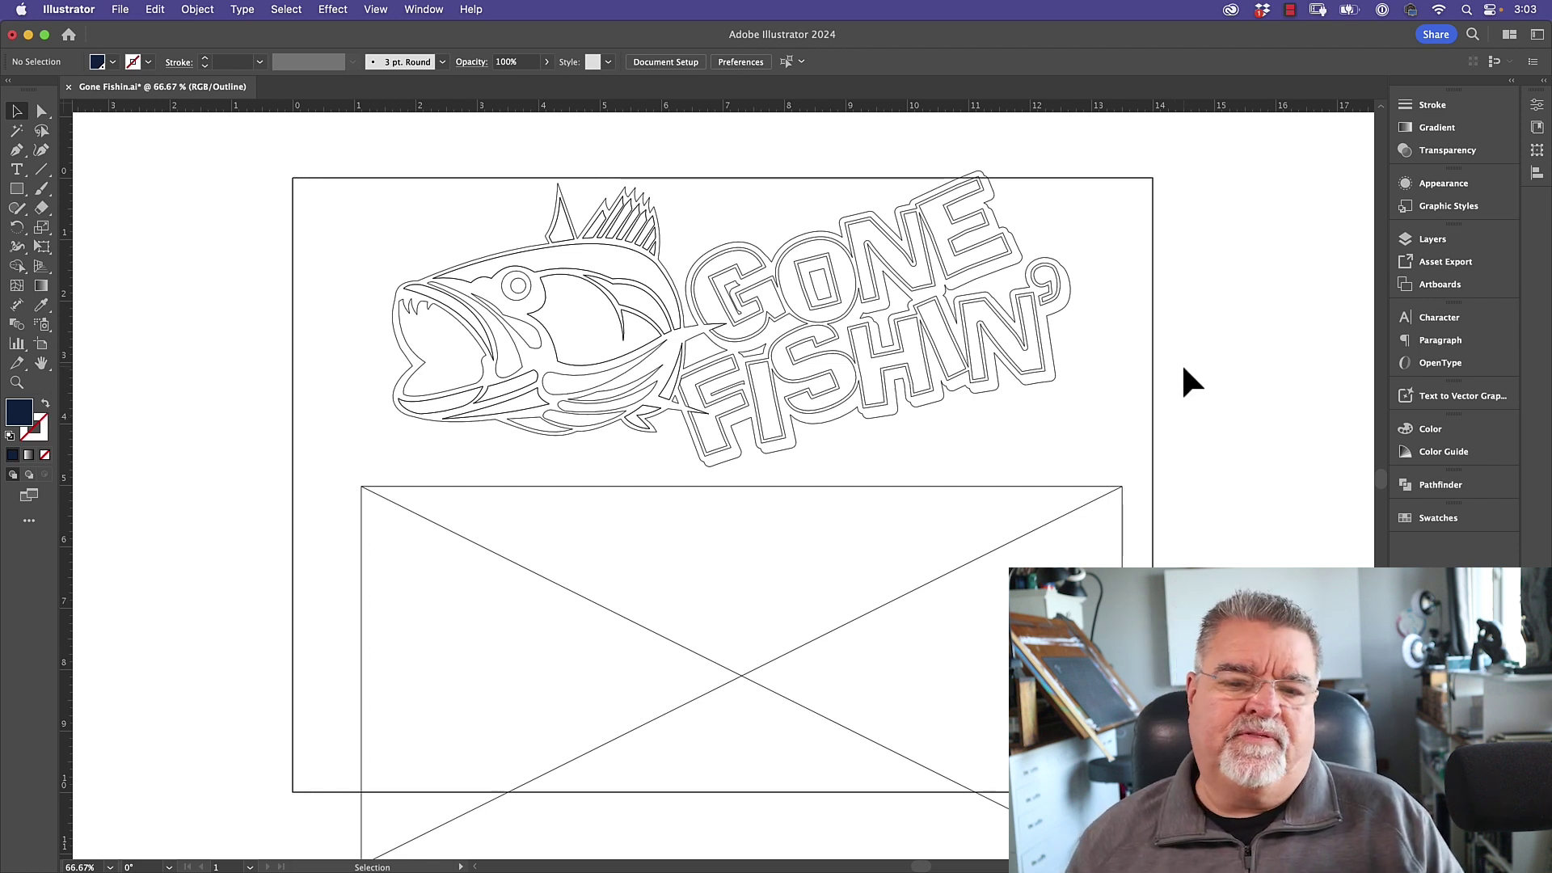
Toggle between Outline and Preview with Cmd+Y, ending with the logo in full-colour preview.
key("a")
key("super+y")
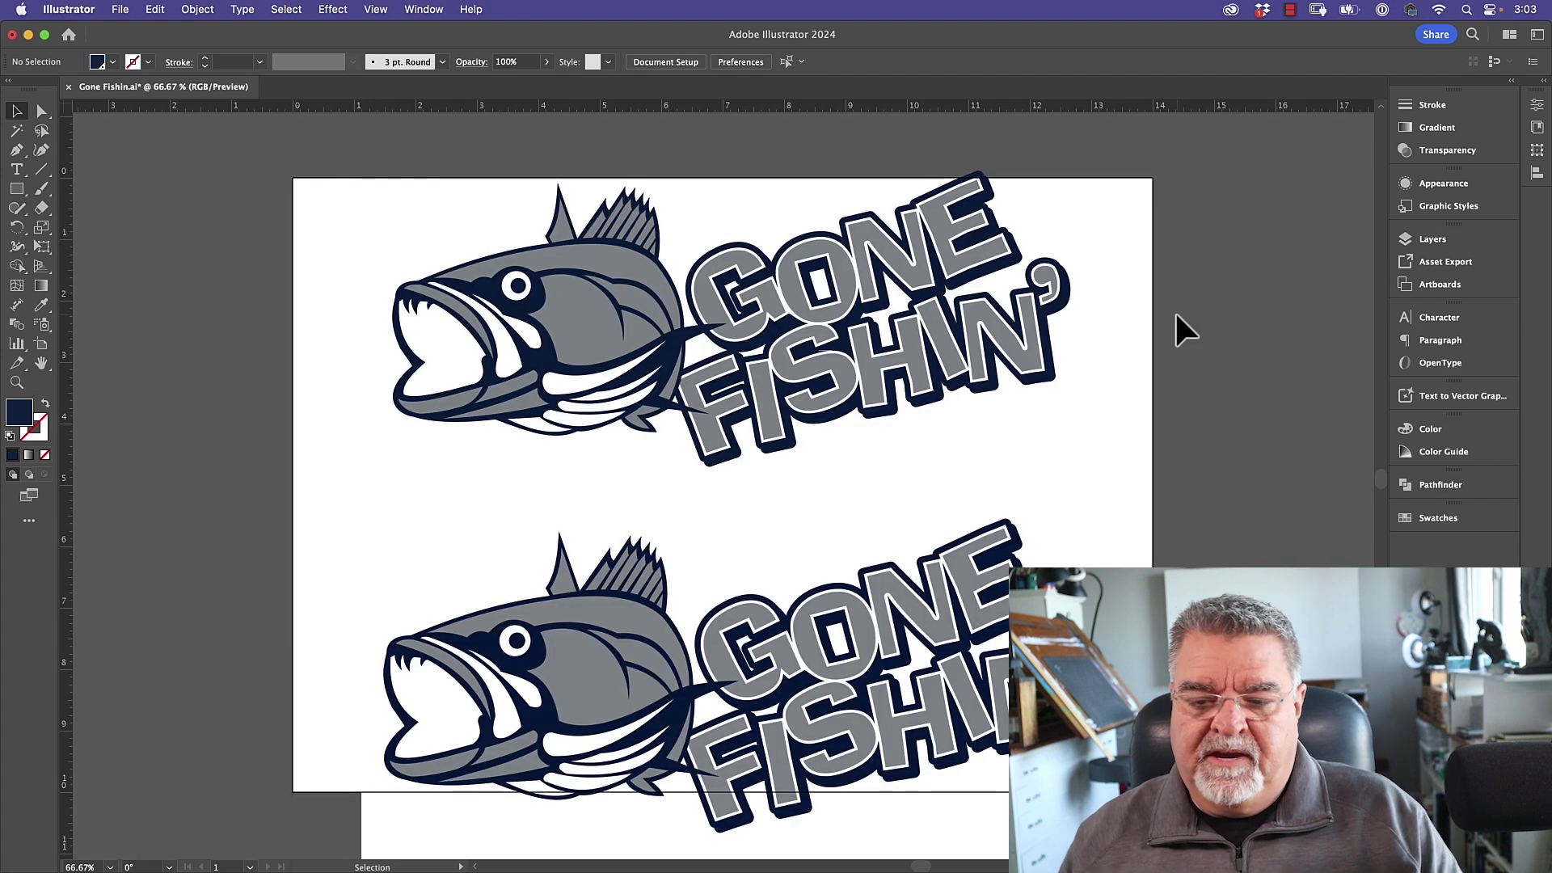
key("v")
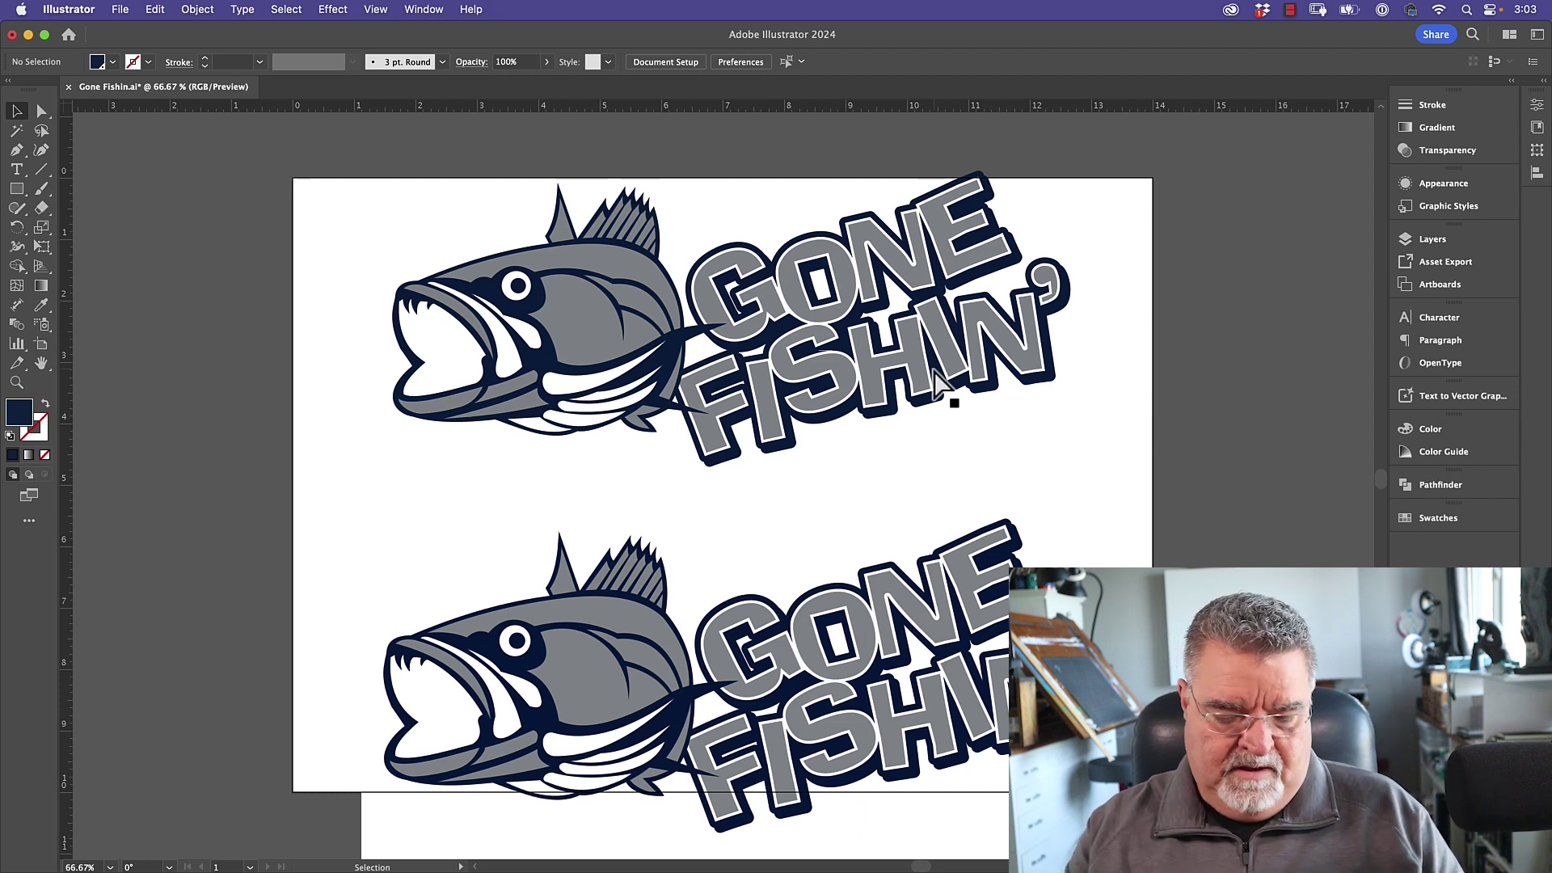
key("super+y")
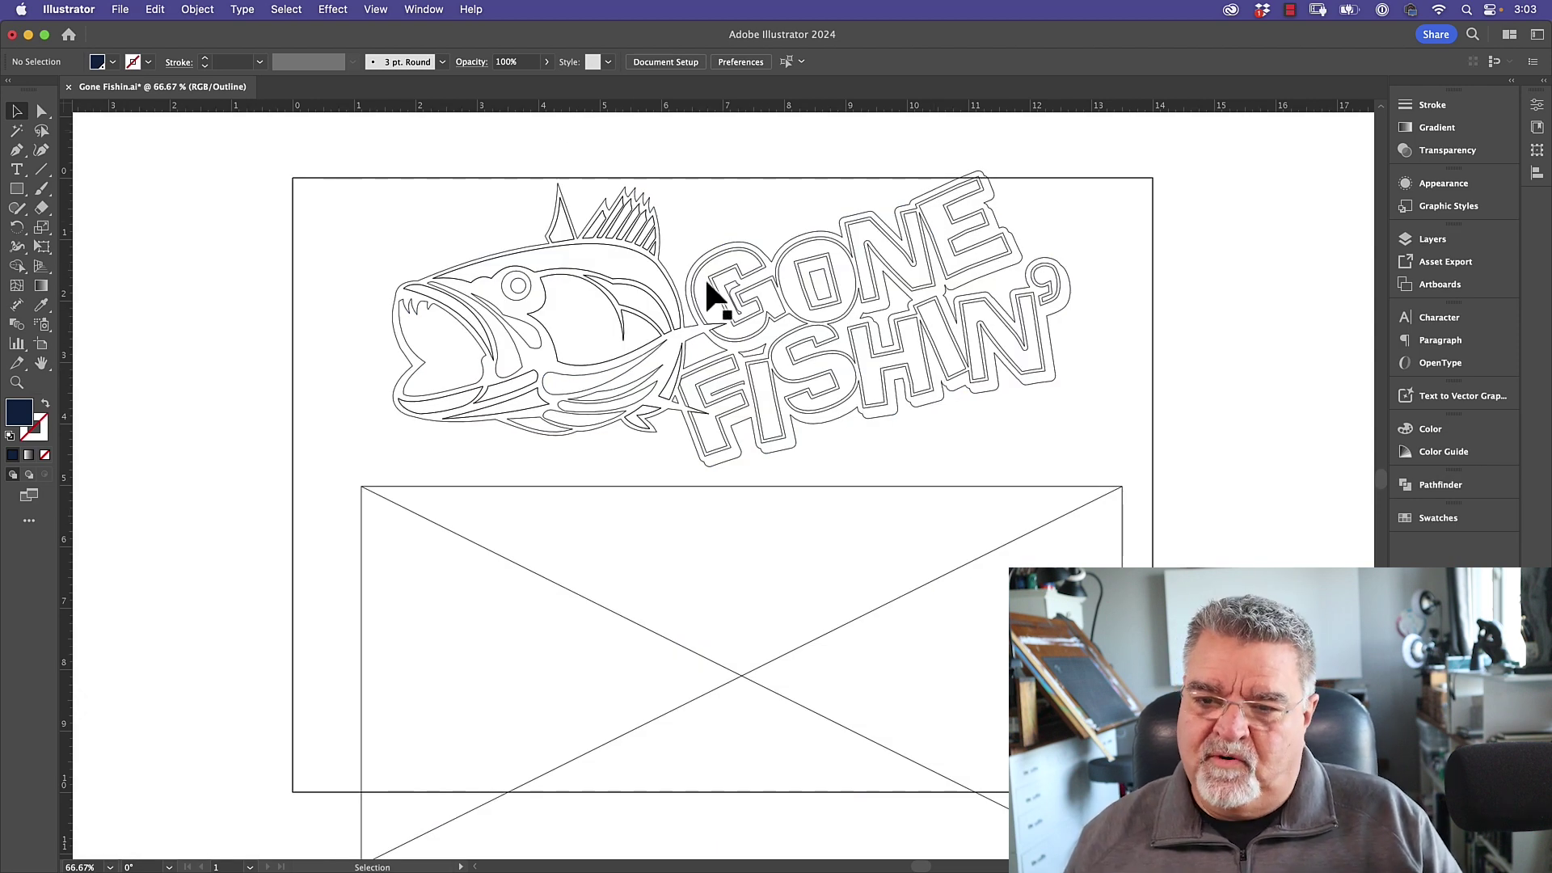
key("super+y")
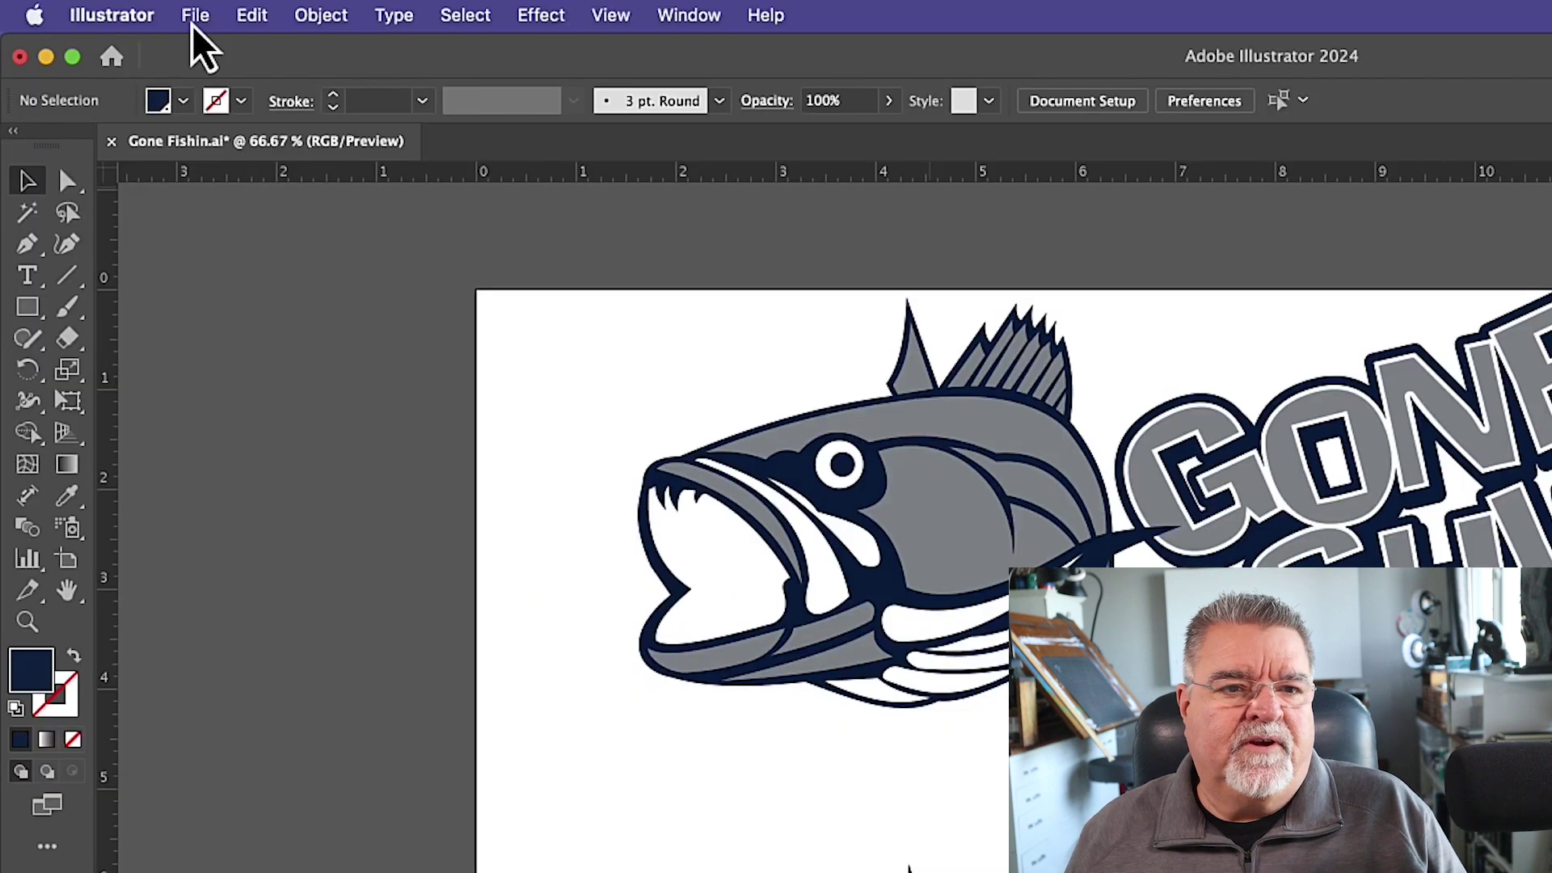
left_click(119, 12)
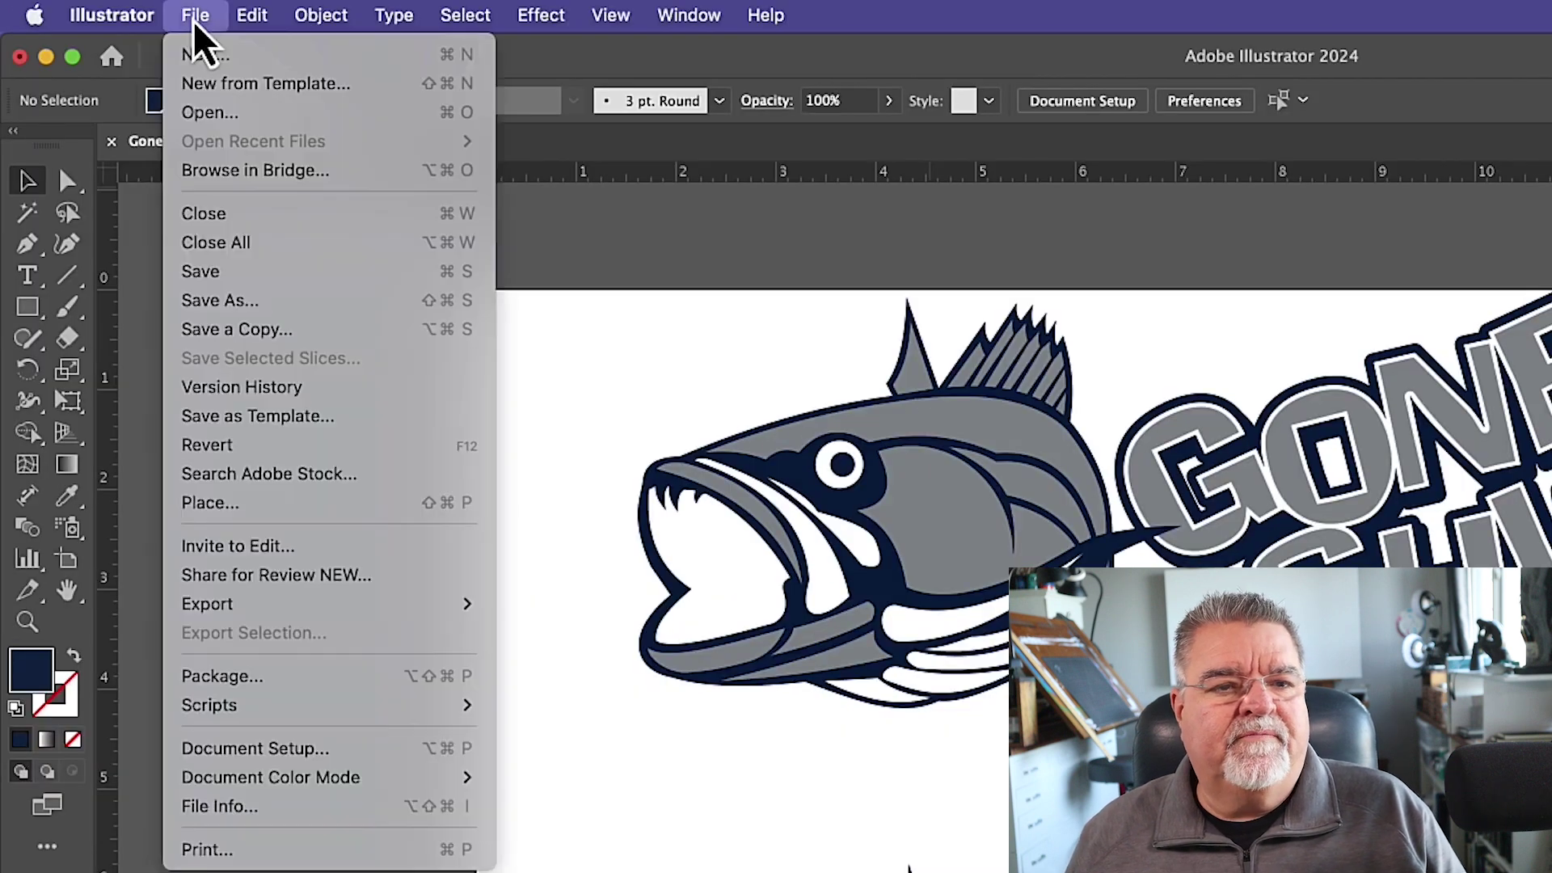
Browse the Open dialog to Rasterized Vector > Sharkeys and Quick Look L8466-DIGITAL.png.
left_click(194, 114)
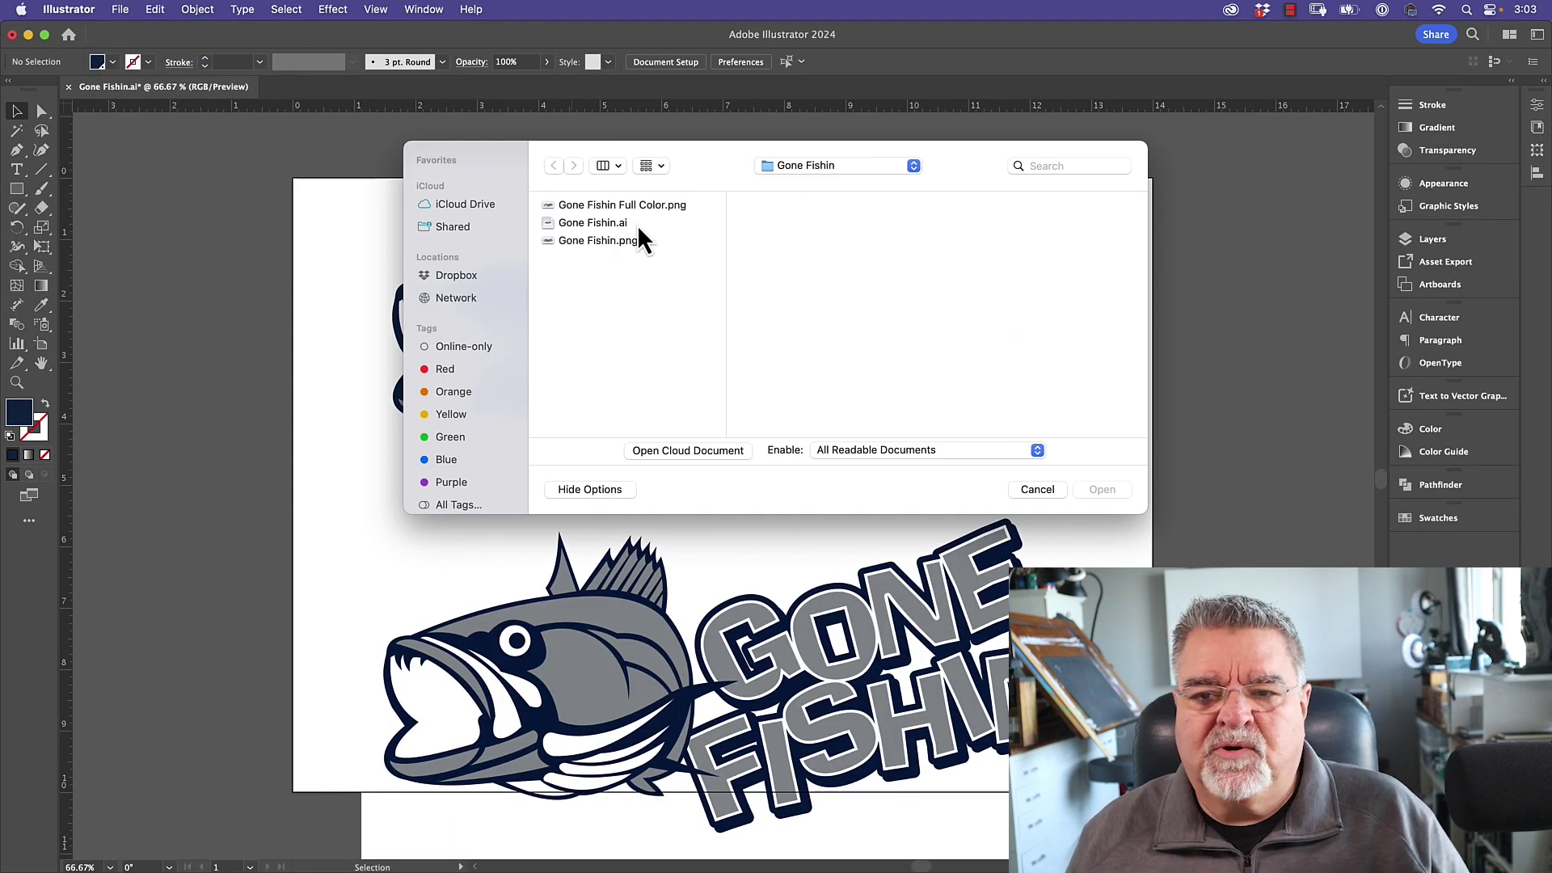
left_click(773, 165)
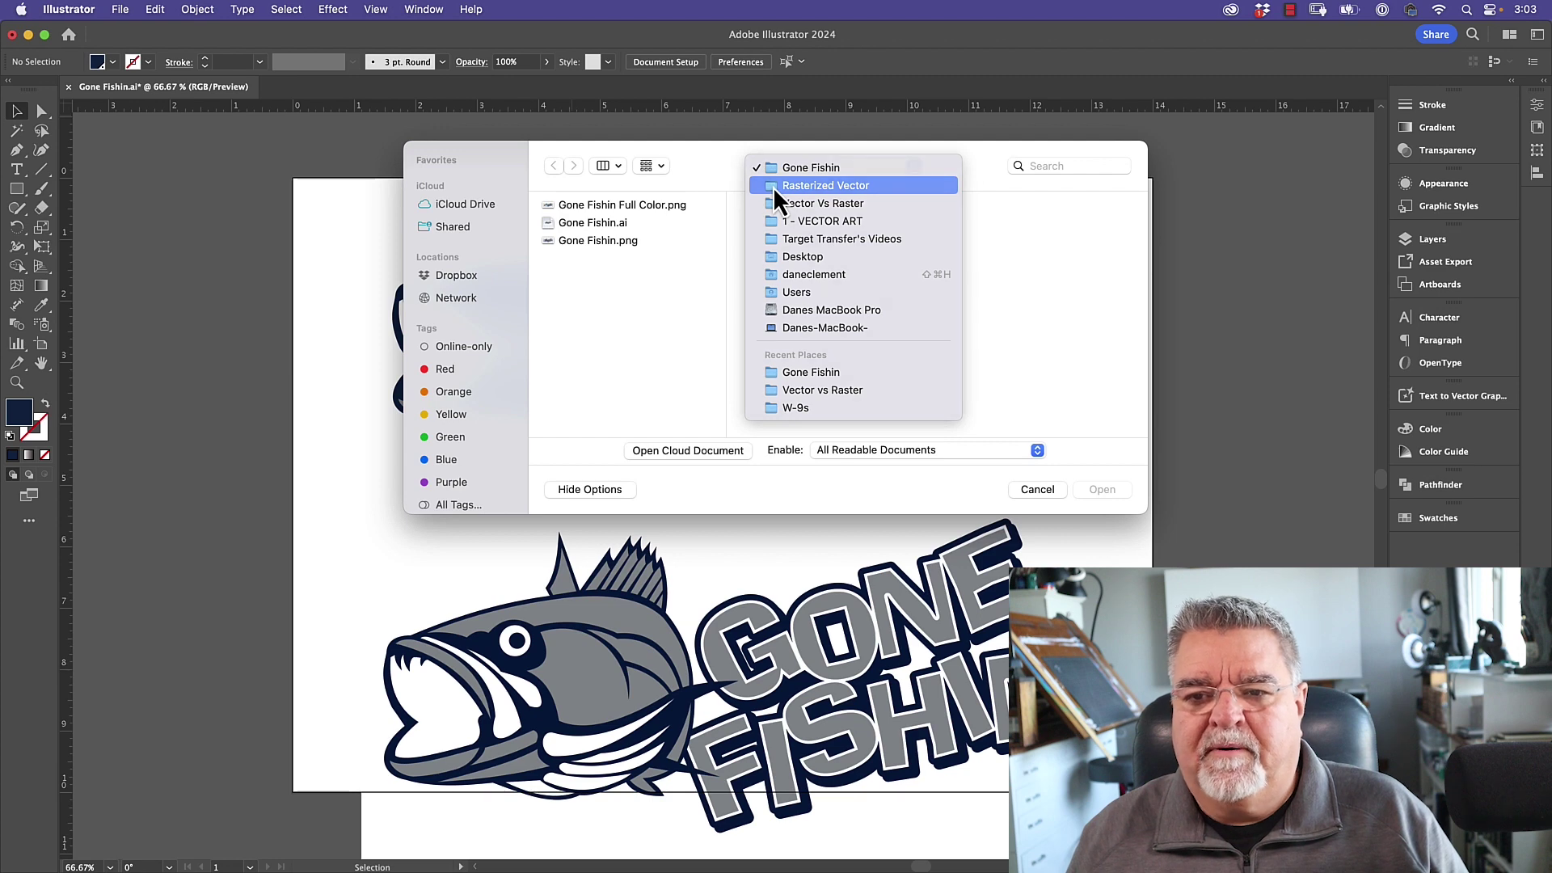
left_click(775, 187)
left_click(1002, 222)
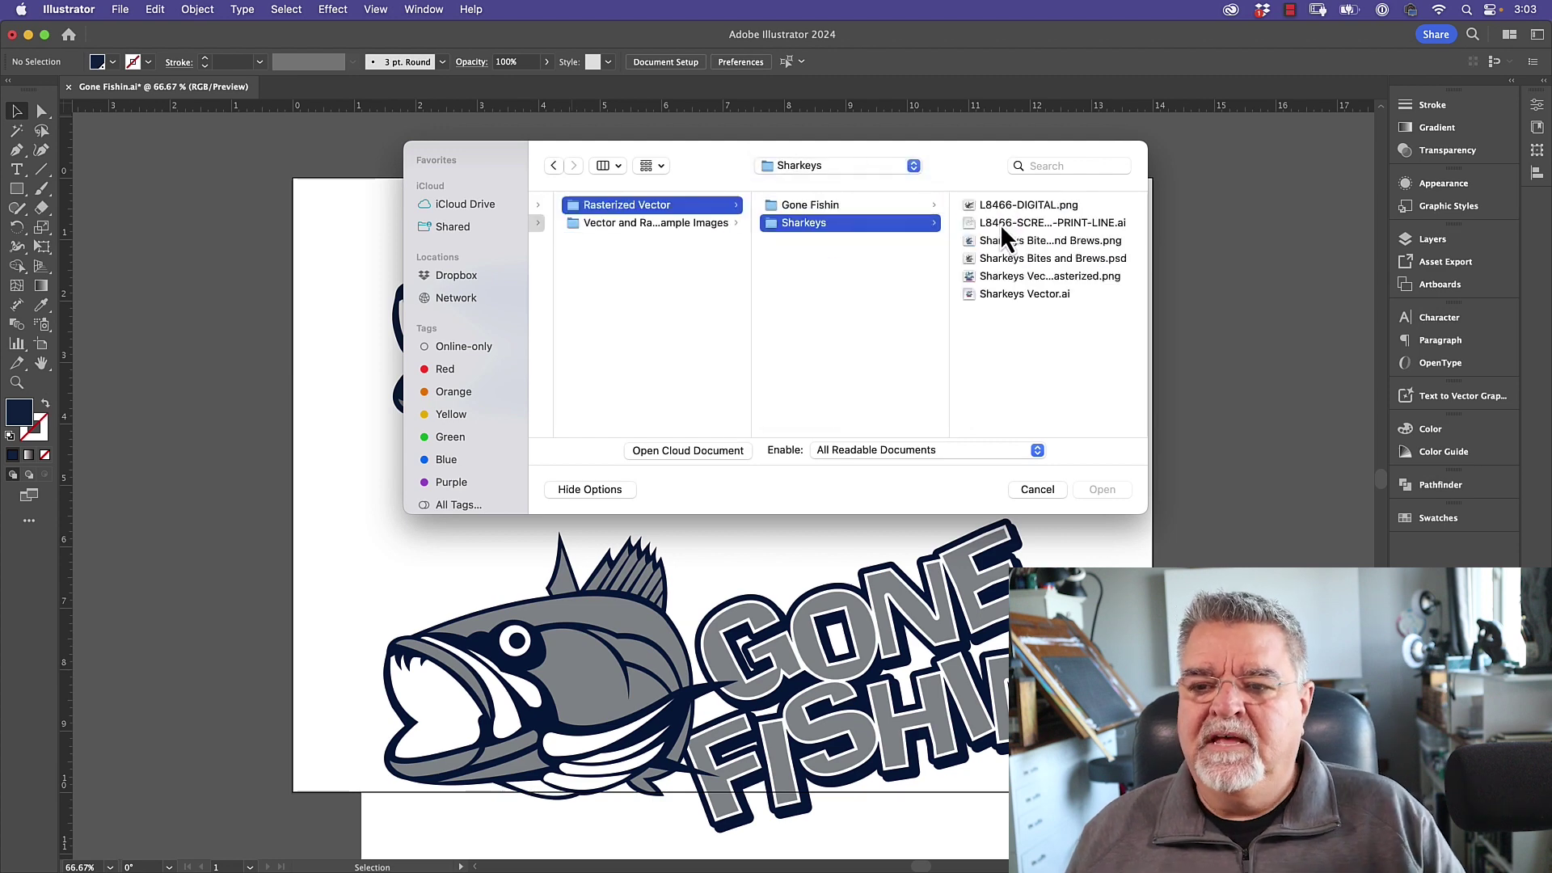
left_click(973, 205)
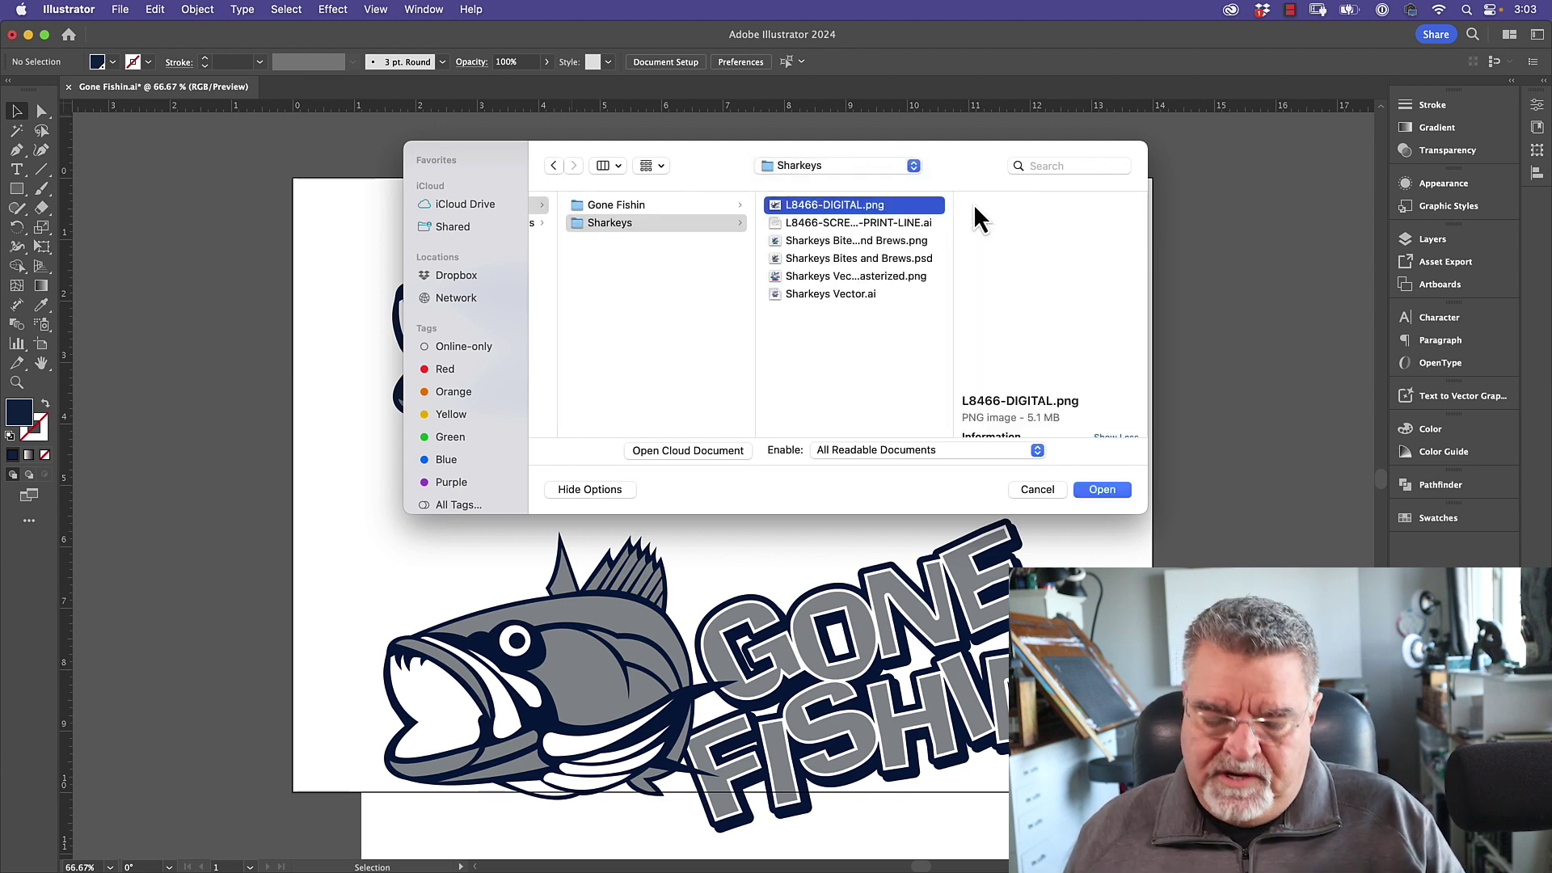
key("space")
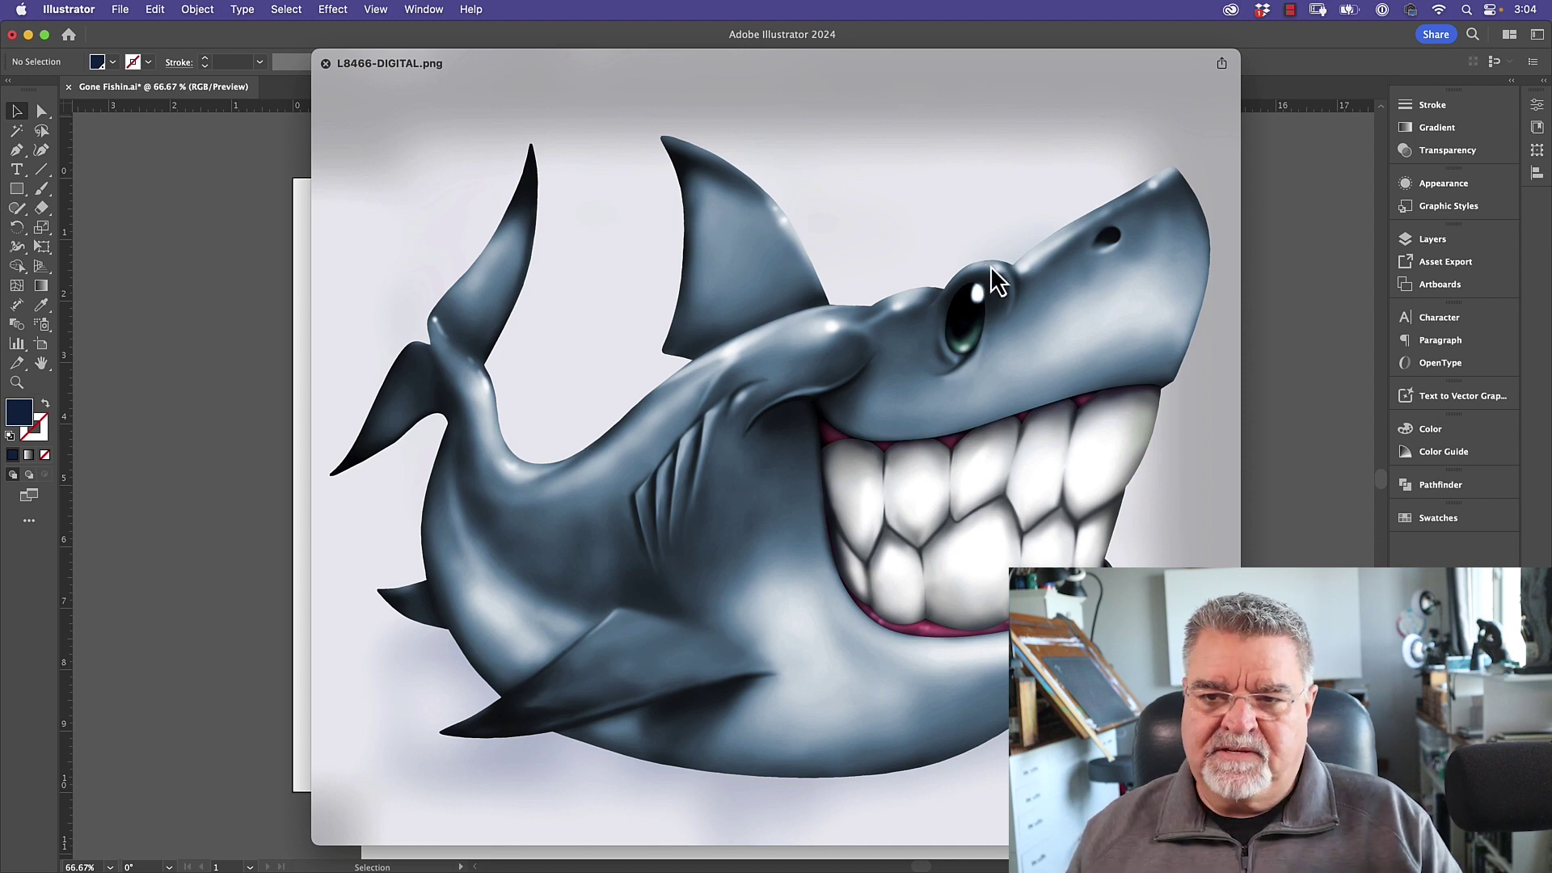
Quick Look L8466-SCREEN-PRINT-LINE.ai and Sharkeys Bites and Brews.png, closing each preview.
key("space")
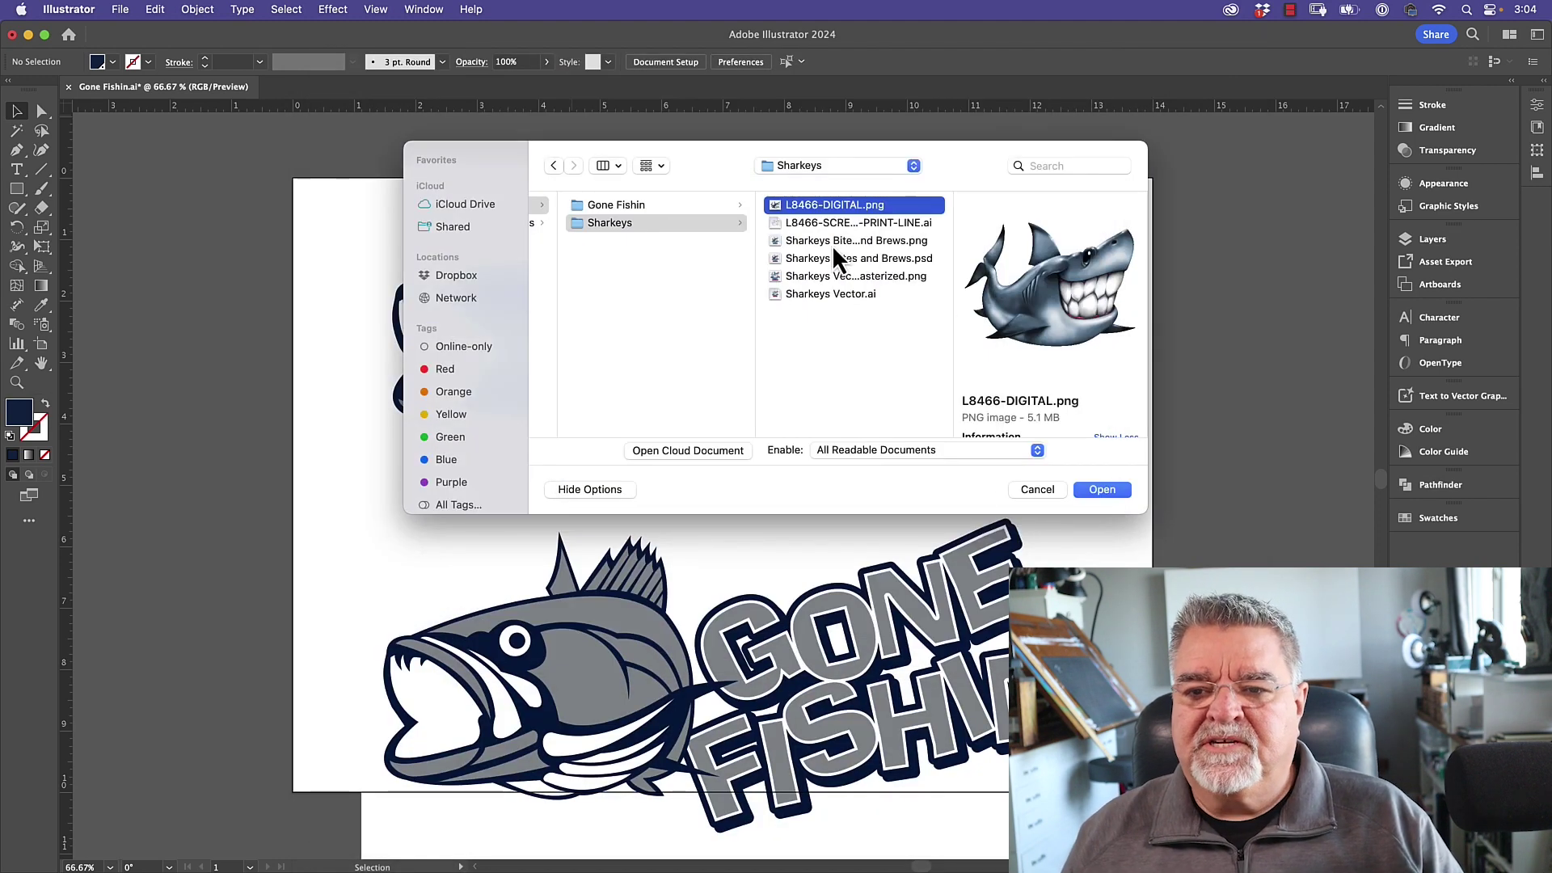
left_click(787, 225)
key("space")
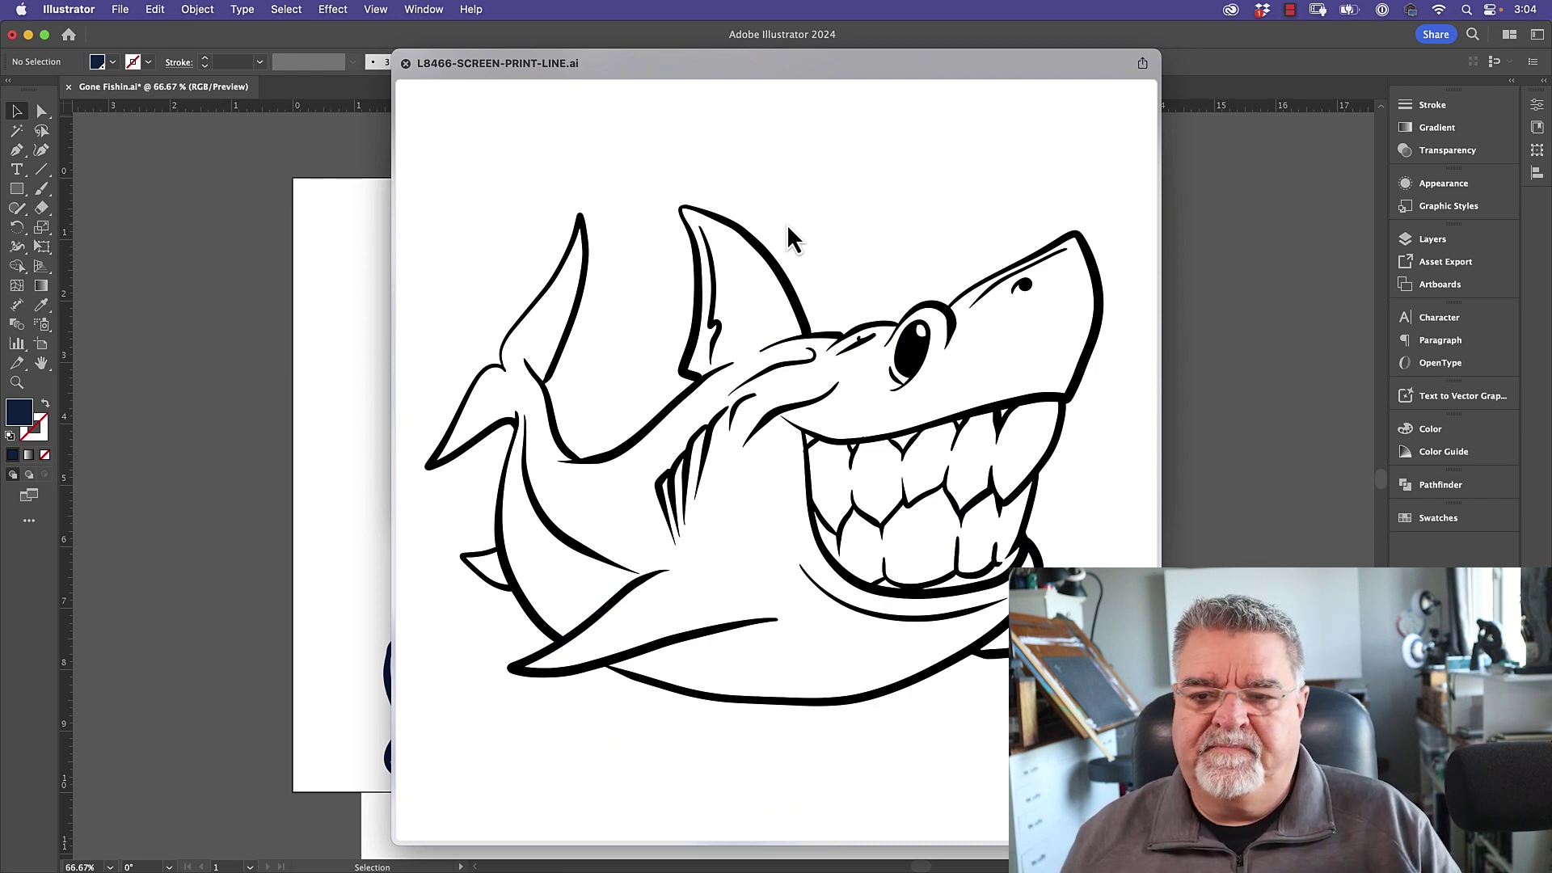
key("space")
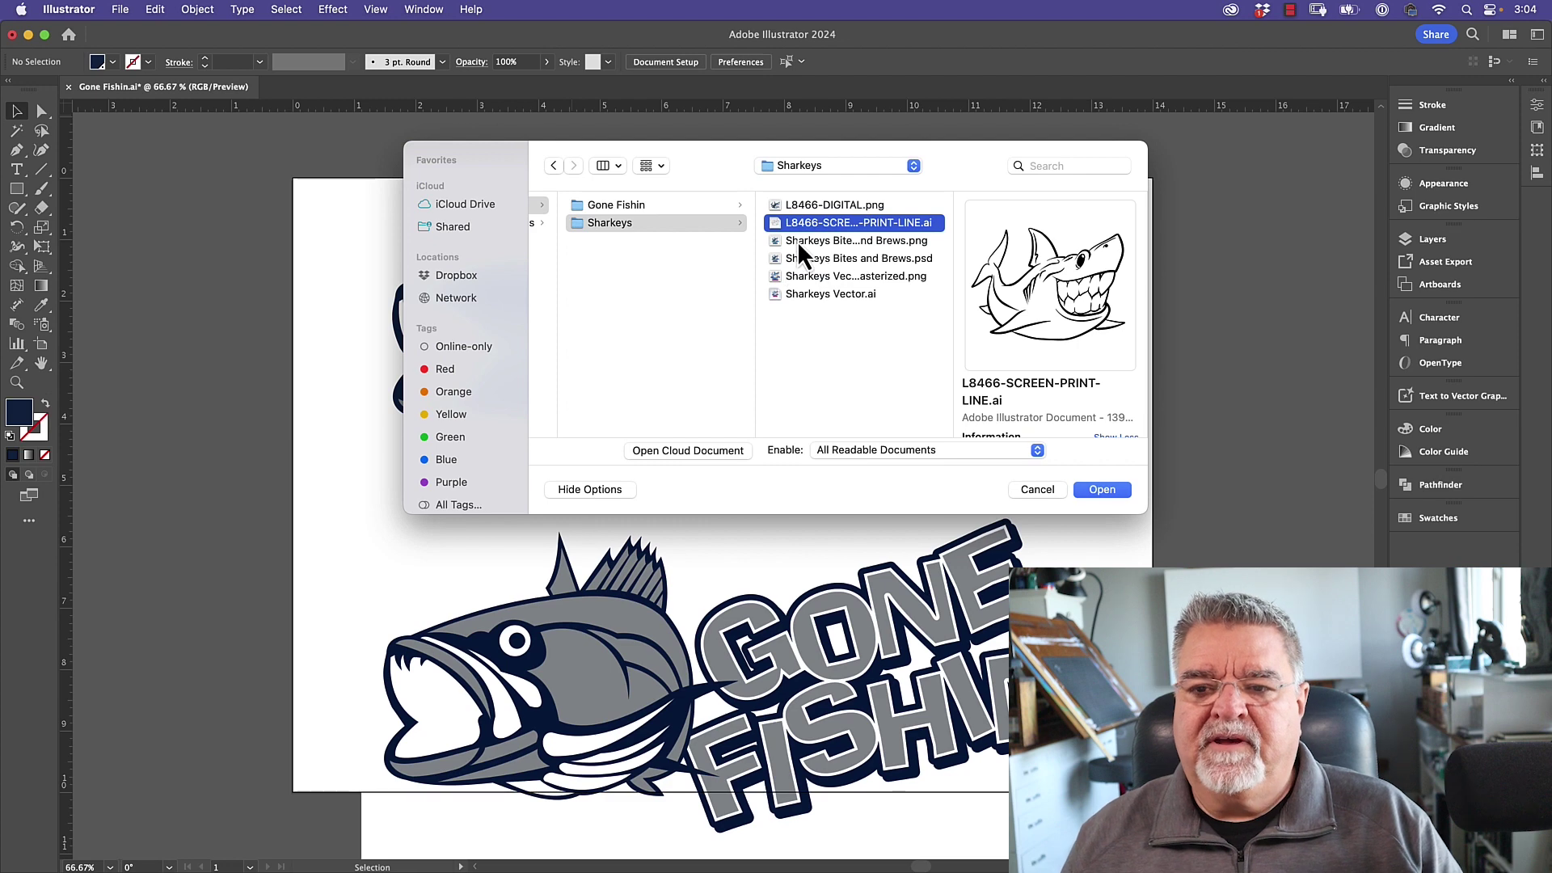
left_click(799, 243)
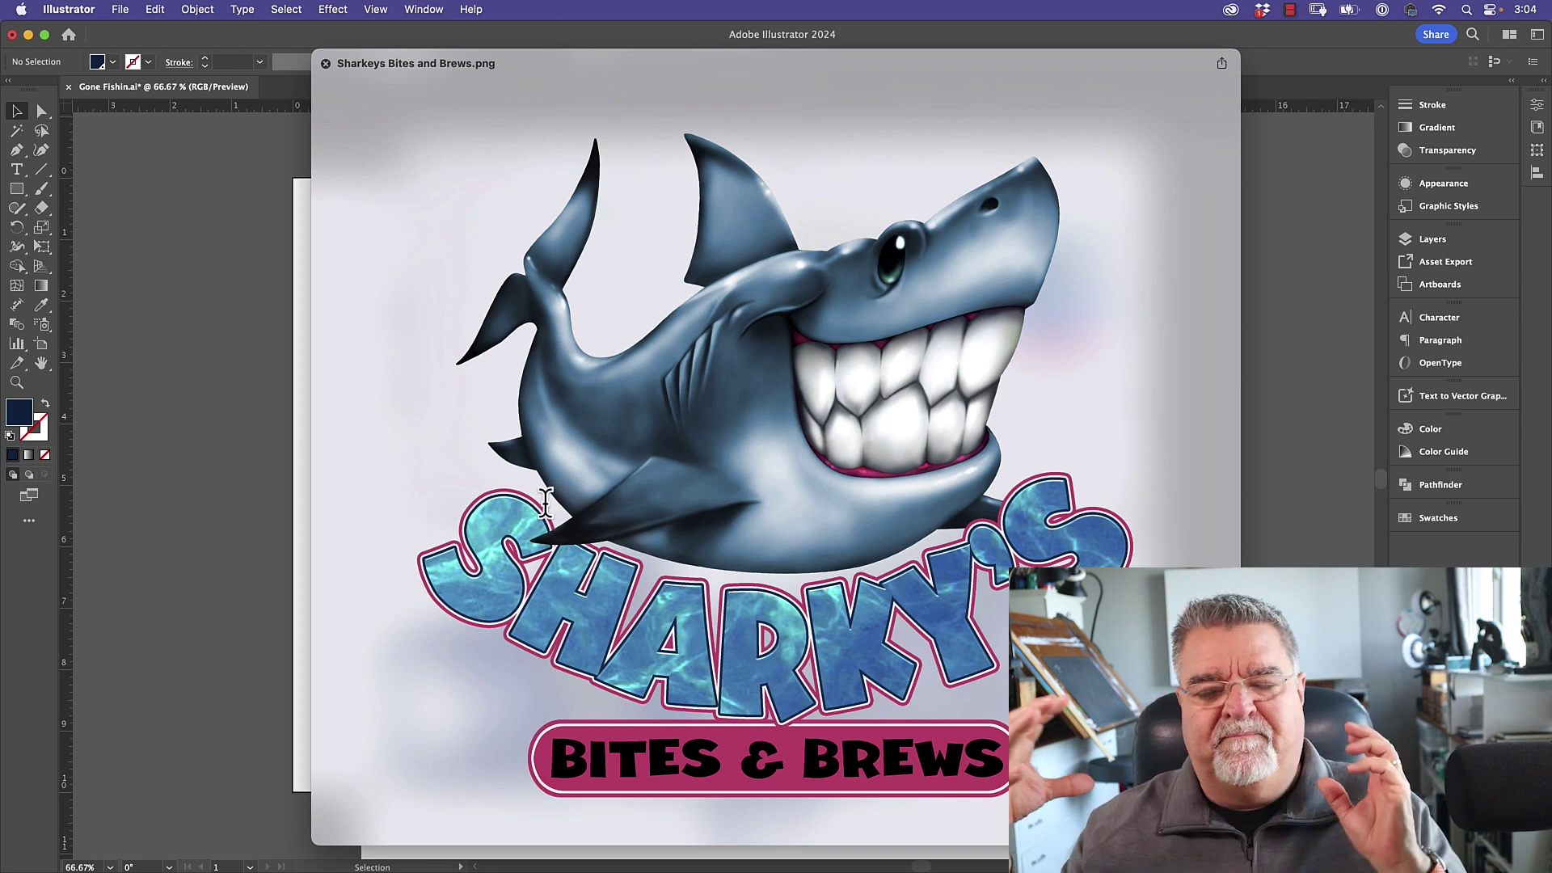
key("space")
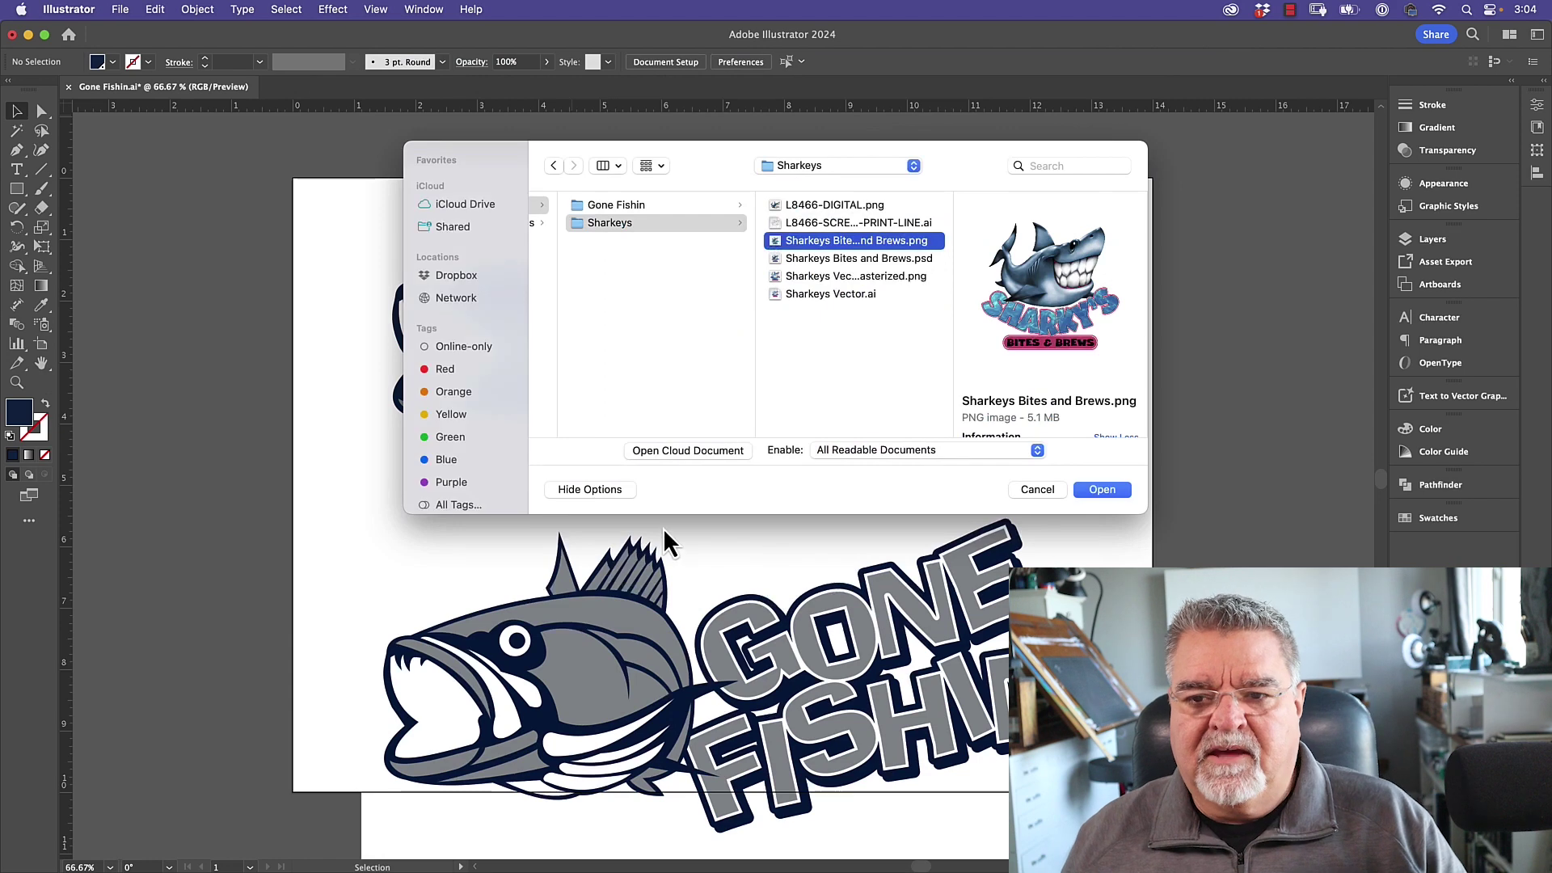
Quick Look Sharkeys Bites and Brews.psd and Sharkeys Vector Rasterized.png, then select Sharkeys Vector.ai.
left_click(861, 259)
key("space")
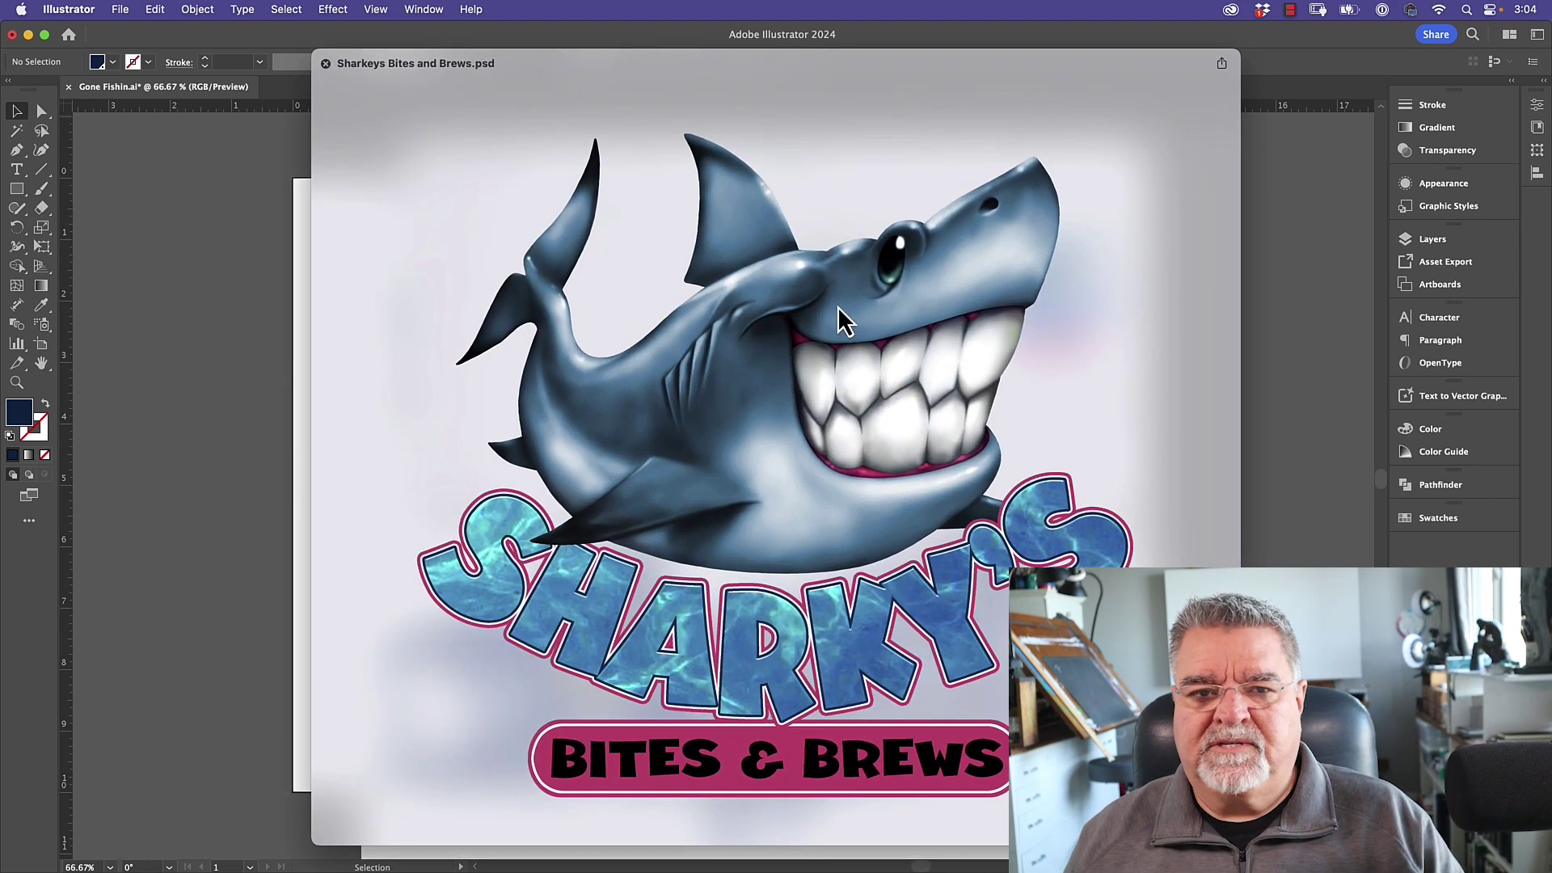
key("space")
left_click(819, 280)
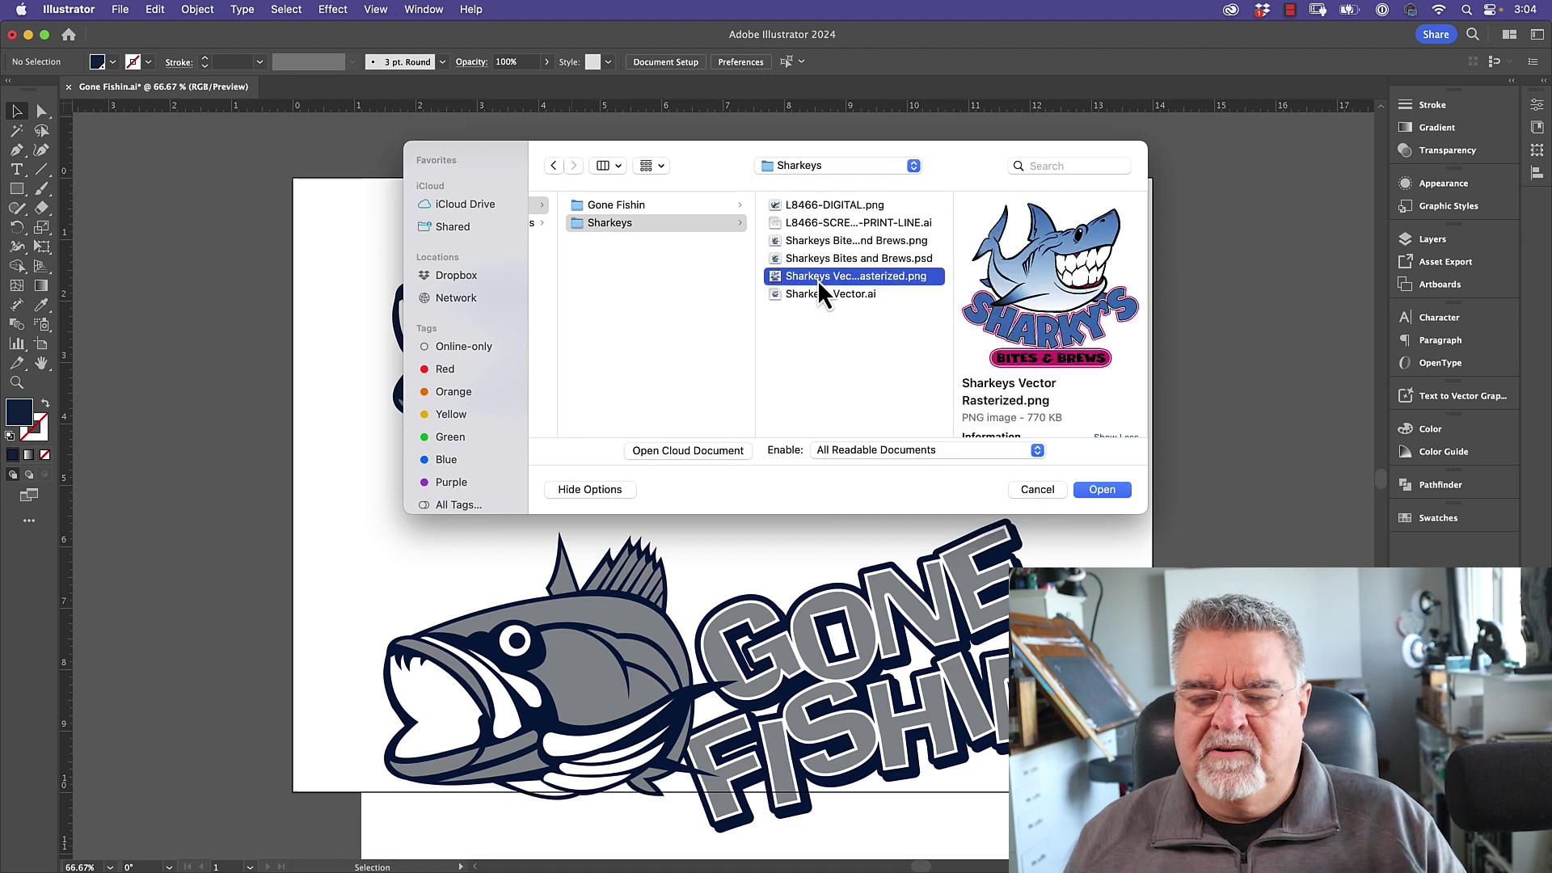
key("space")
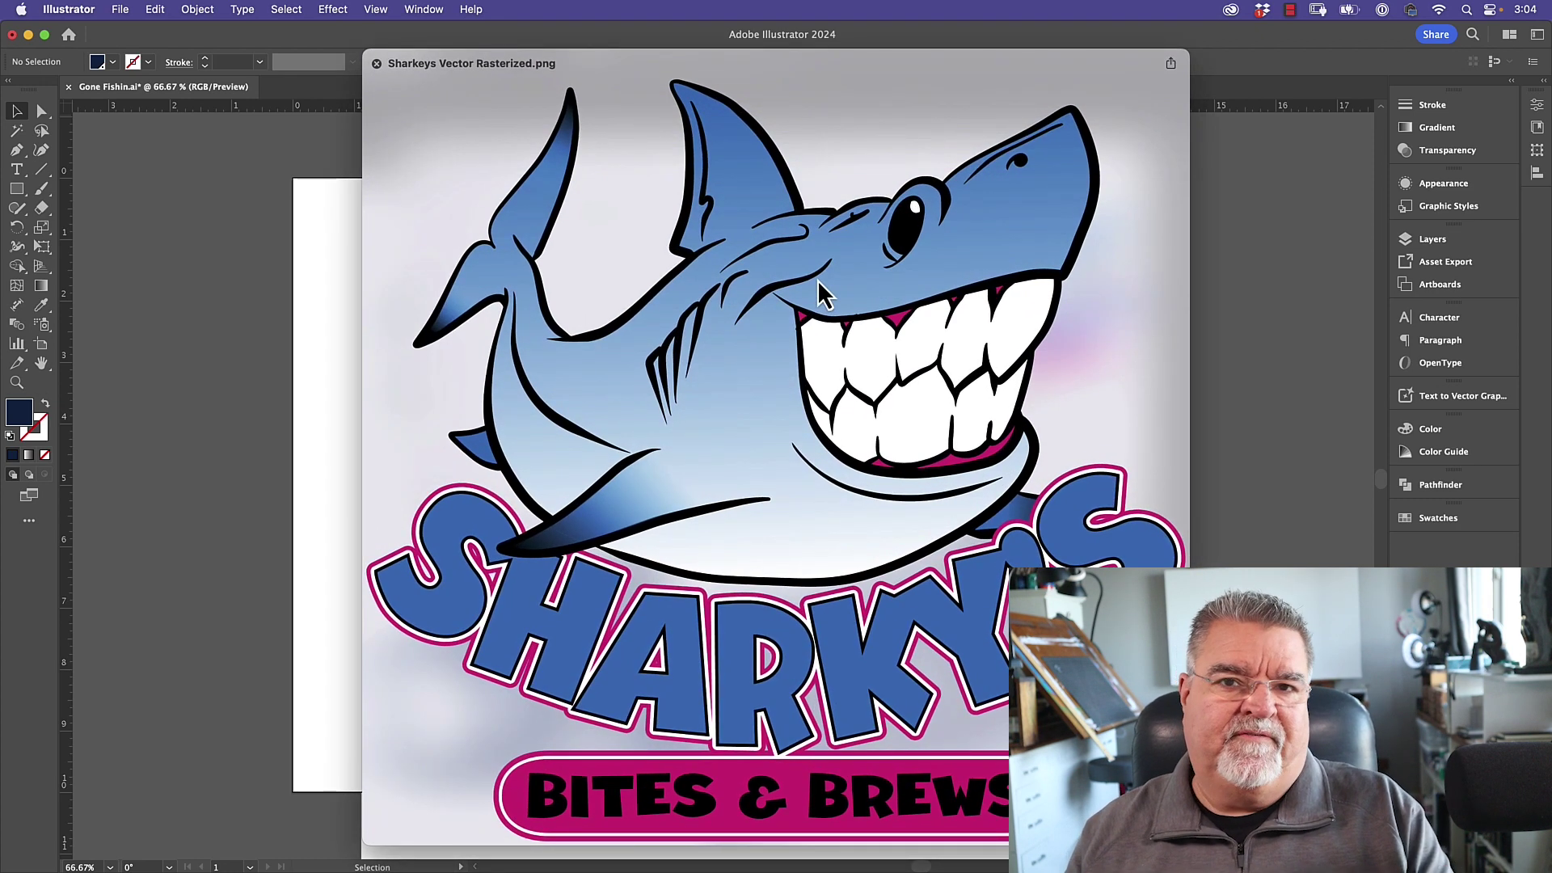
key("space")
left_click(812, 298)
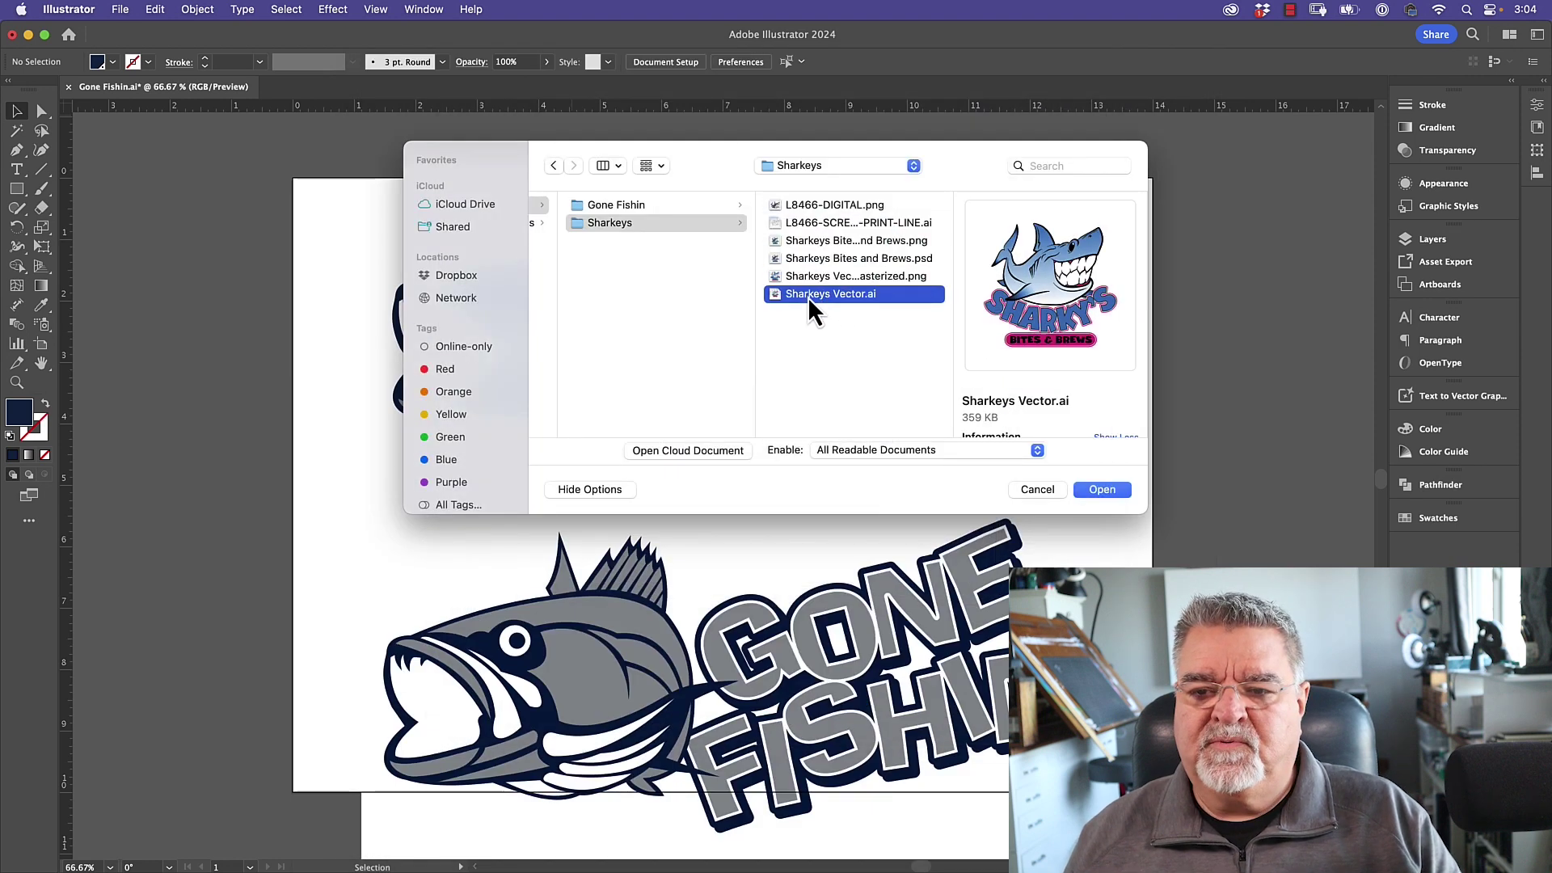
Open Sharkeys Vector.ai, fit the artboard to the window with Cmd+0, and switch to Outline view.
left_click(1102, 490)
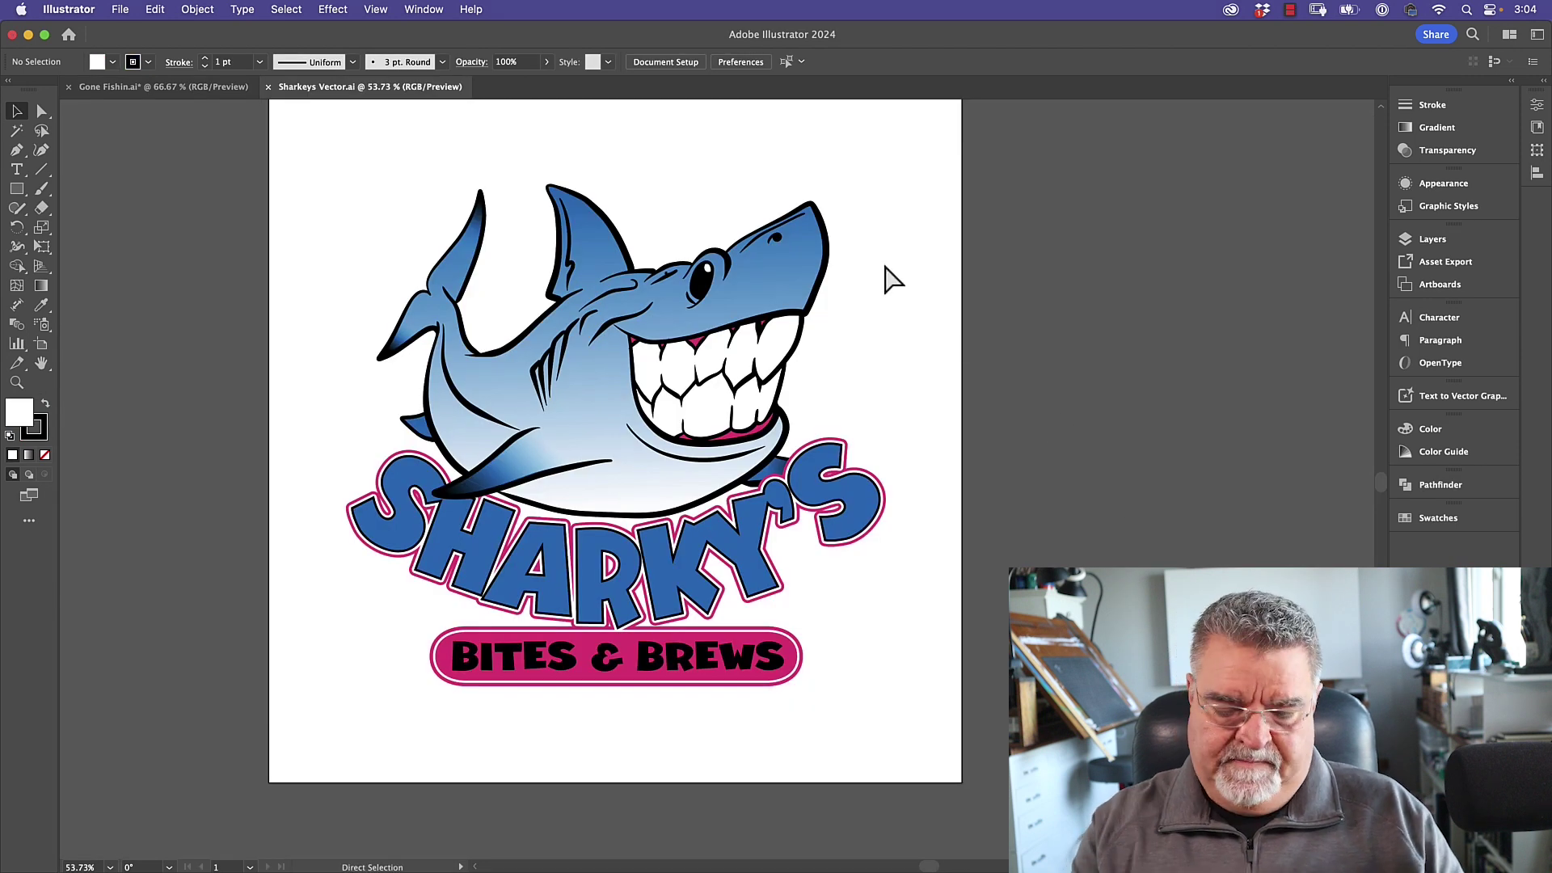
key("super+0")
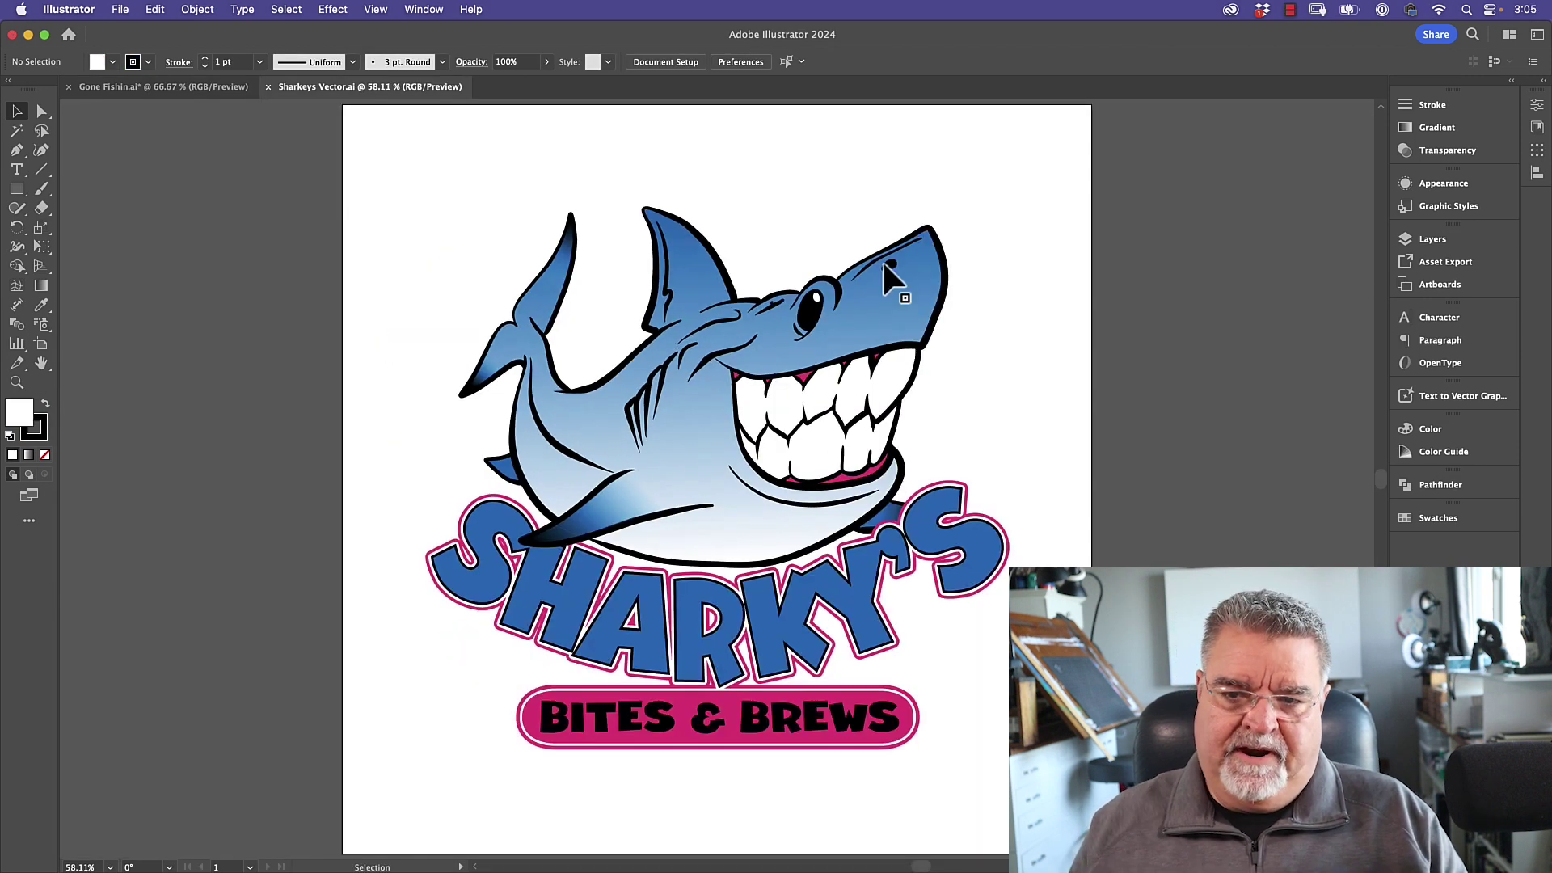
left_click(375, 9)
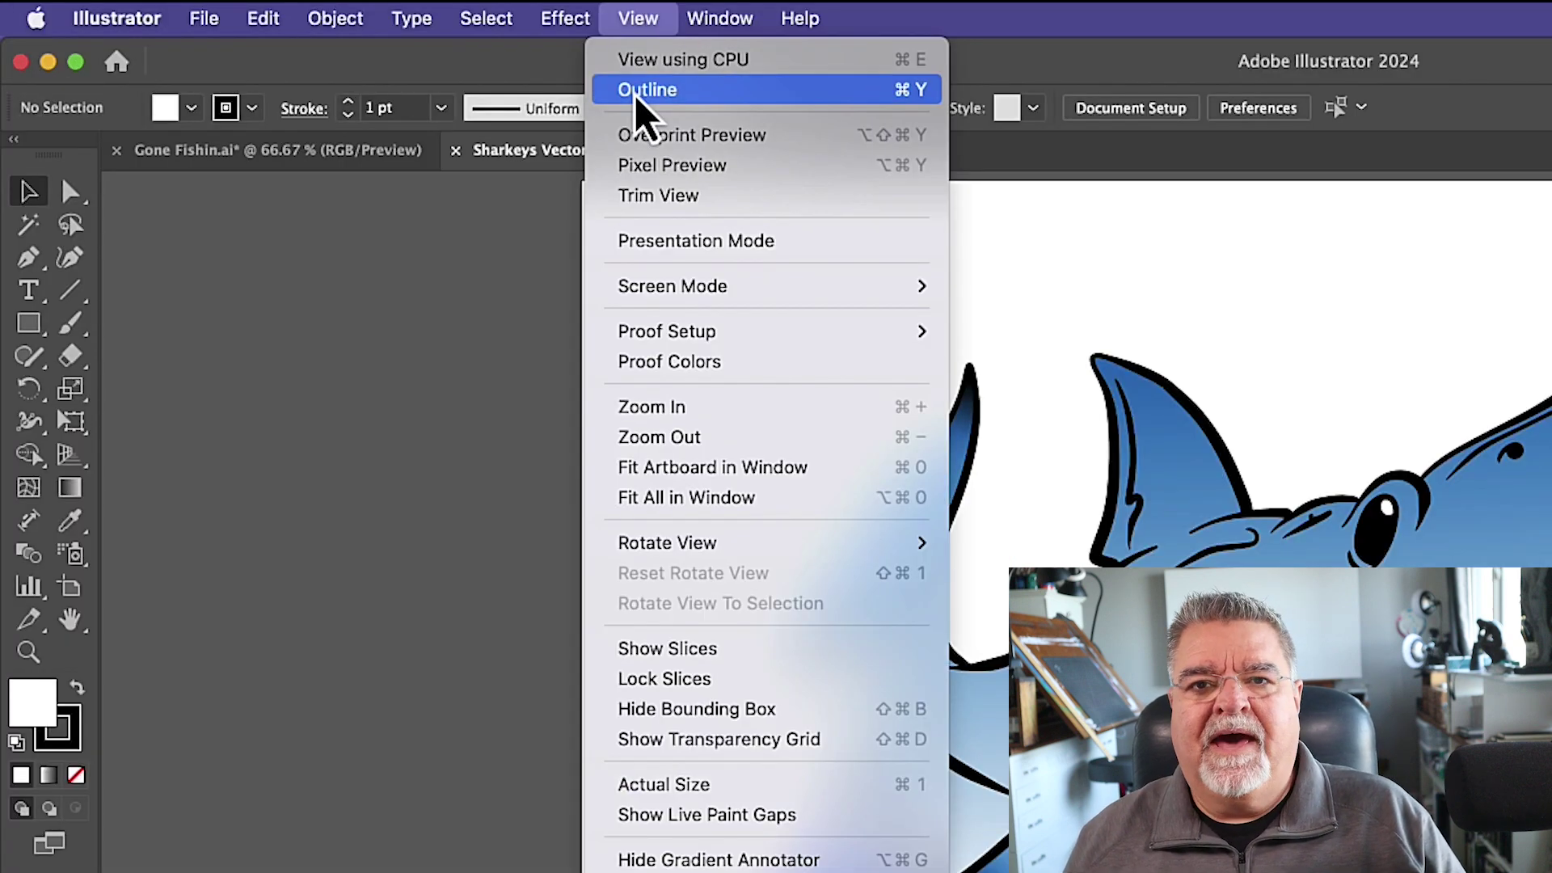
left_click(639, 91)
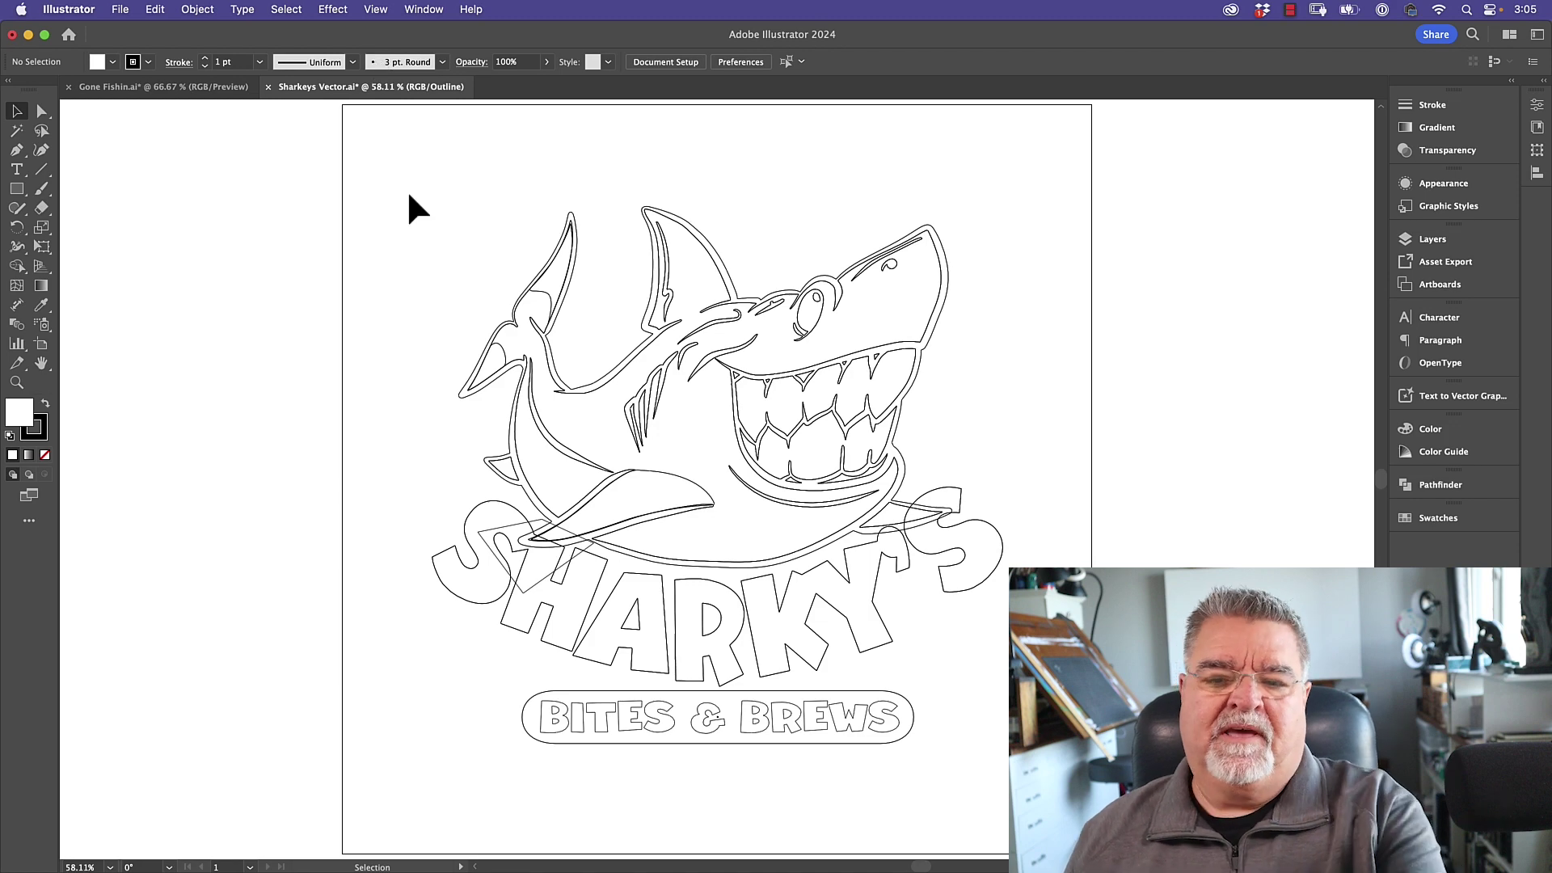
Select the shark and the SHARKY'S lettering to reveal their anchor points, then return to Preview.
left_click(851, 278)
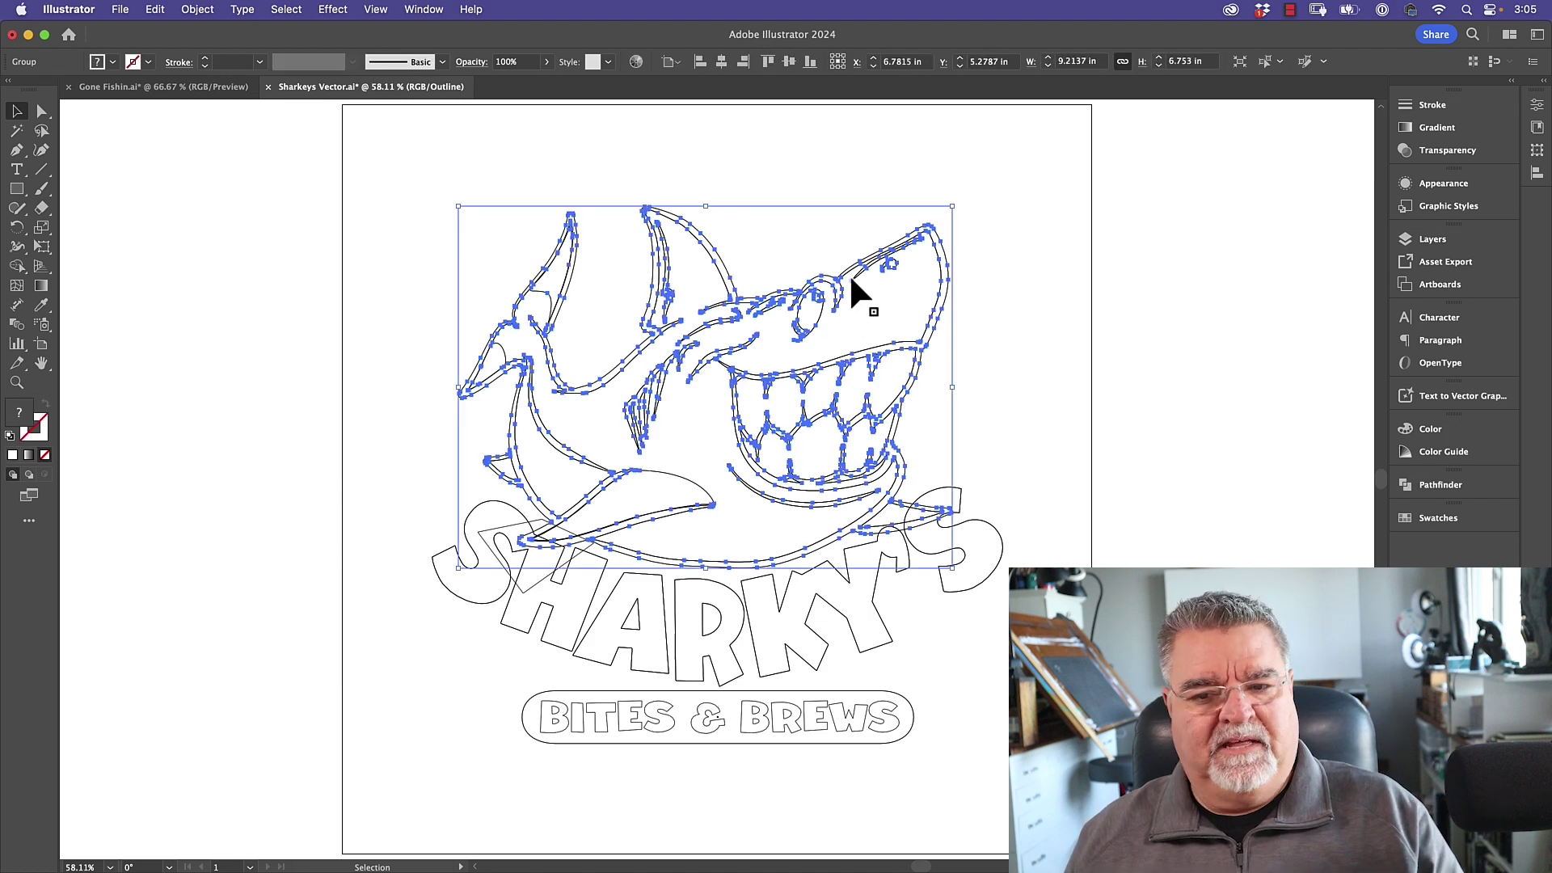
left_click(1035, 243)
left_click(1001, 540)
left_click(1031, 582)
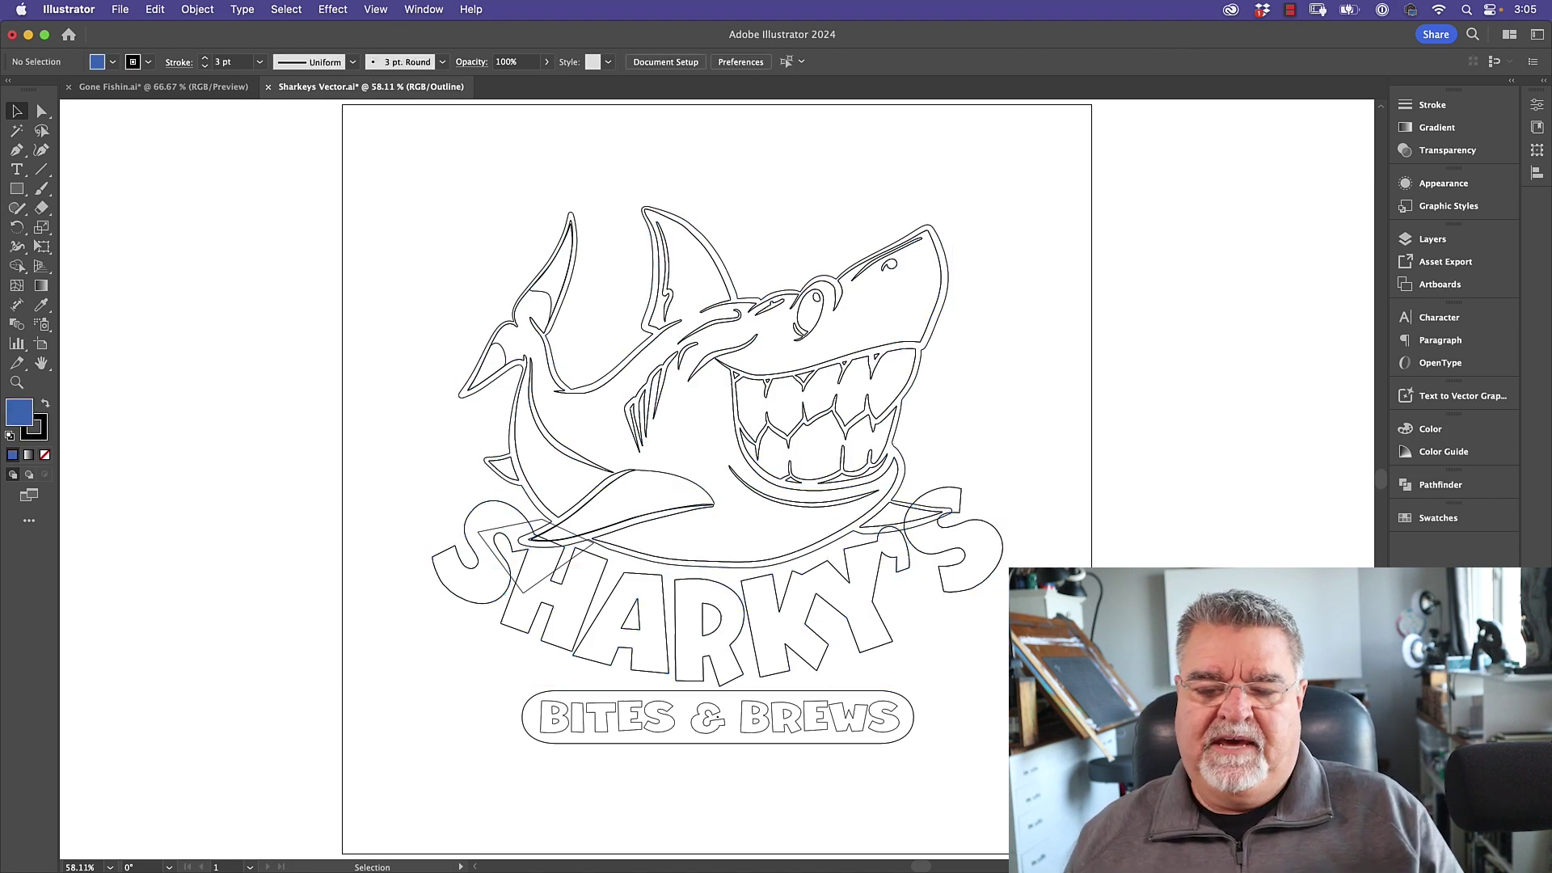
left_click(375, 9)
left_click(380, 46)
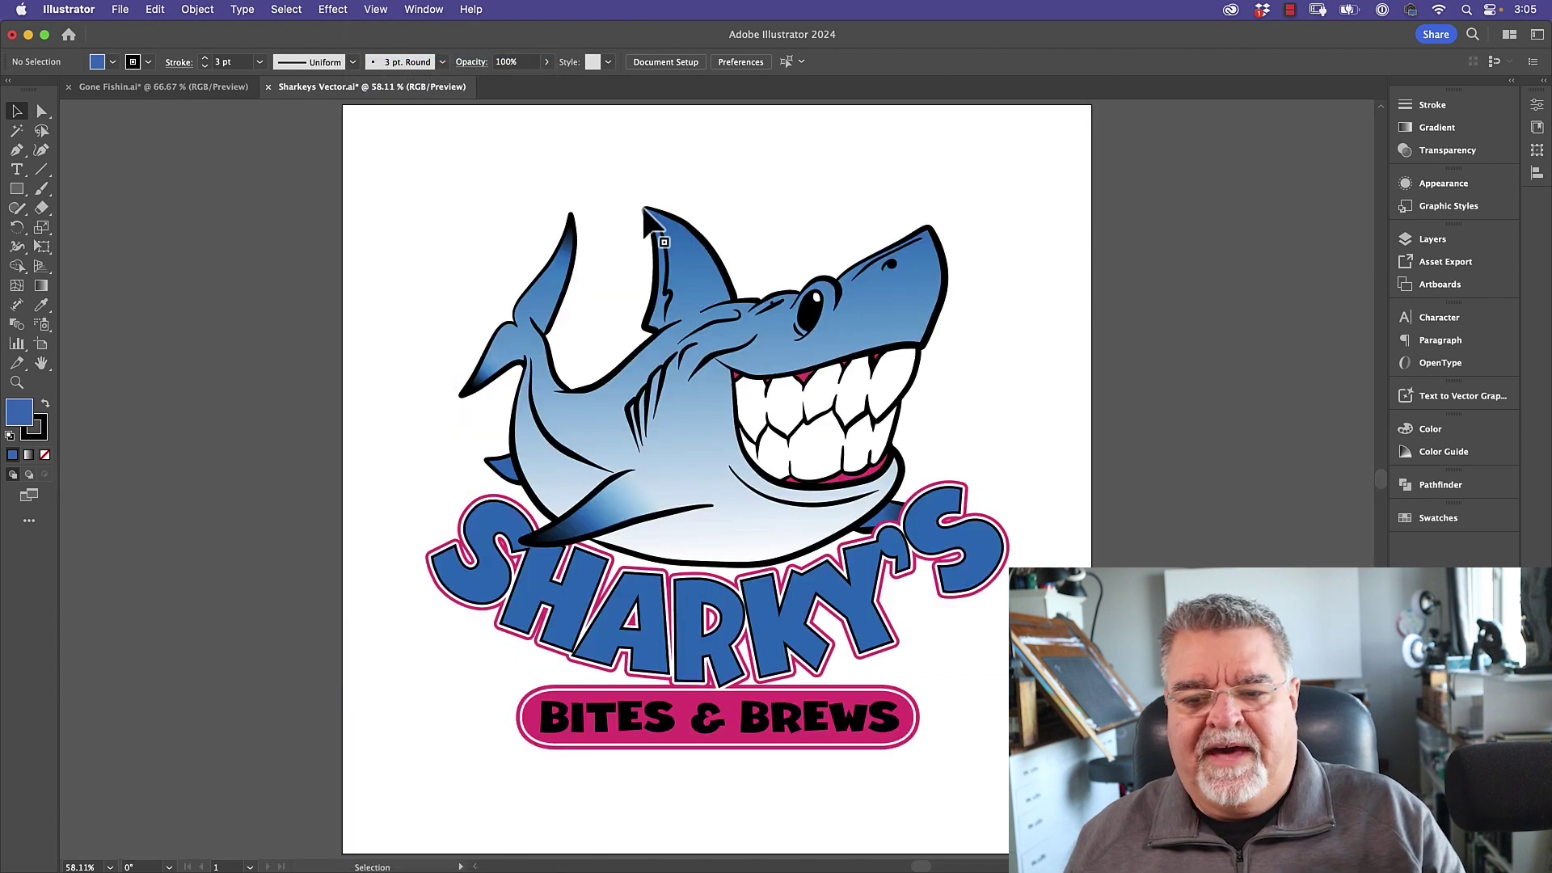